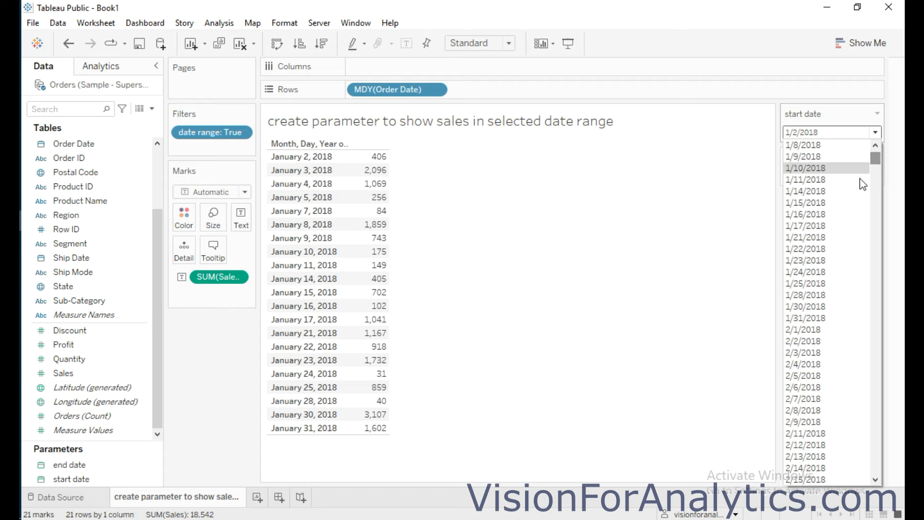
# - Set the start date parameter to 2/1/2018 and the end date parameter to 2/9/2018
pyautogui.click(810, 331)
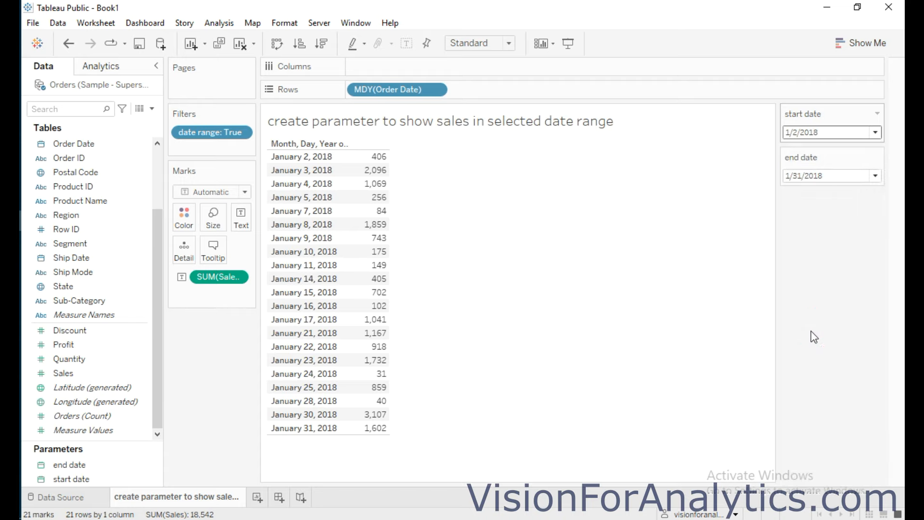
pyautogui.click(875, 176)
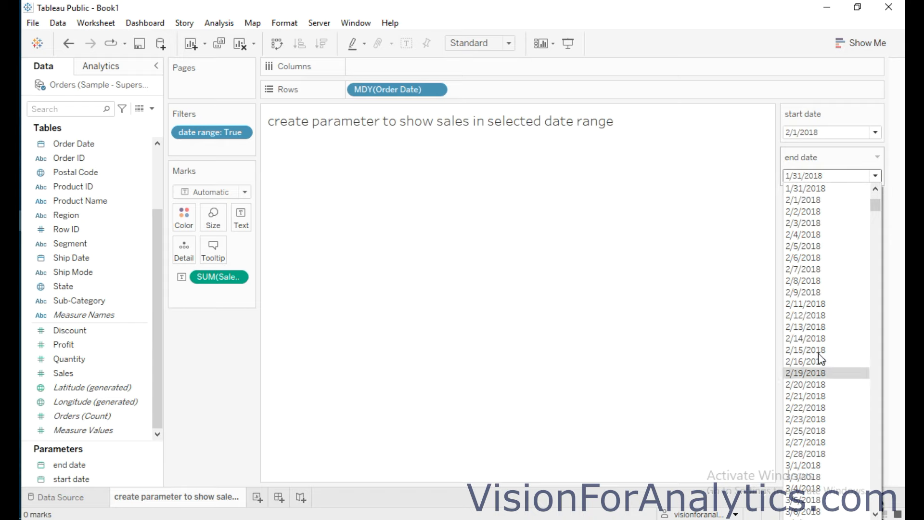
pyautogui.click(805, 293)
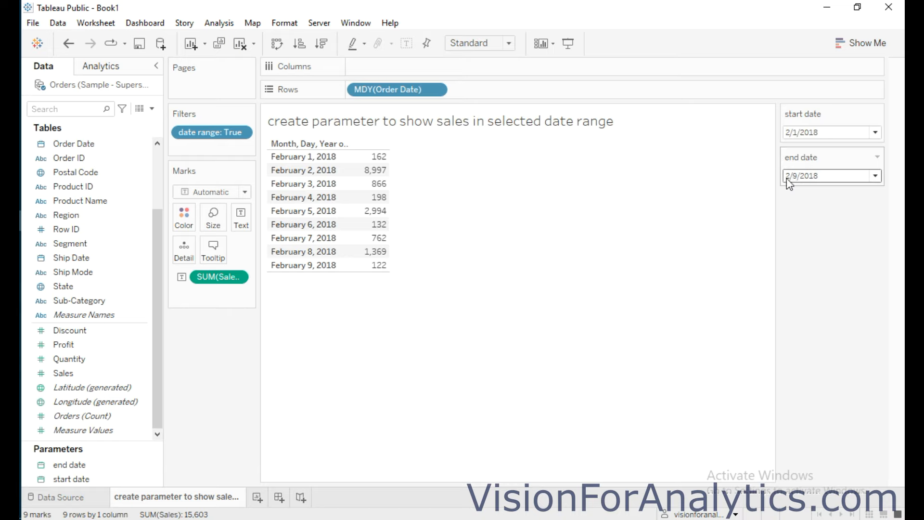
# - Clear the sheet by removing MDY(Order Date) from Rows, the date range filter, and SUM(Sales) from Marks
pyautogui.moveTo(377, 93); pyautogui.dragTo(427, 188)
pyautogui.moveTo(231, 132); pyautogui.dragTo(299, 308)
pyautogui.moveTo(219, 276); pyautogui.dragTo(231, 355)
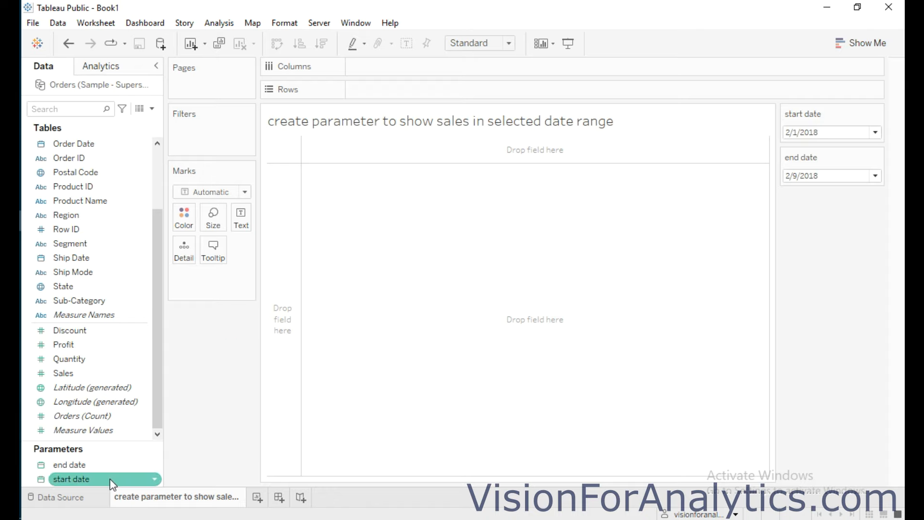
# - Delete the end date and start date parameters and the date range calculated field
pyautogui.click(155, 464)
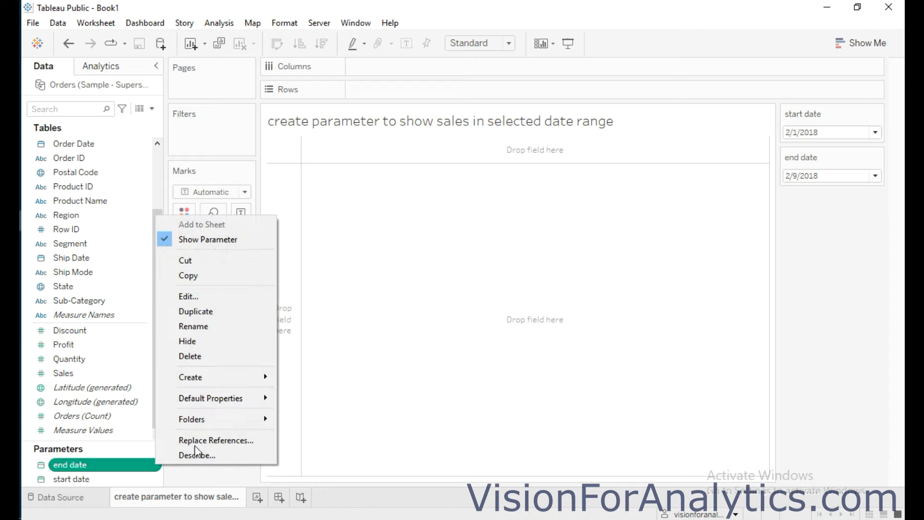
pyautogui.click(214, 357)
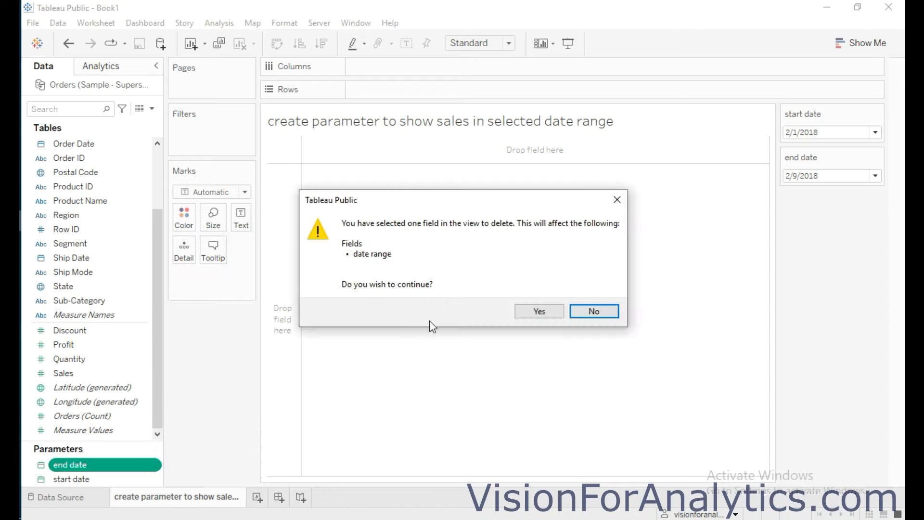
pyautogui.click(545, 317)
pyautogui.rightClick(133, 475)
pyautogui.click(191, 366)
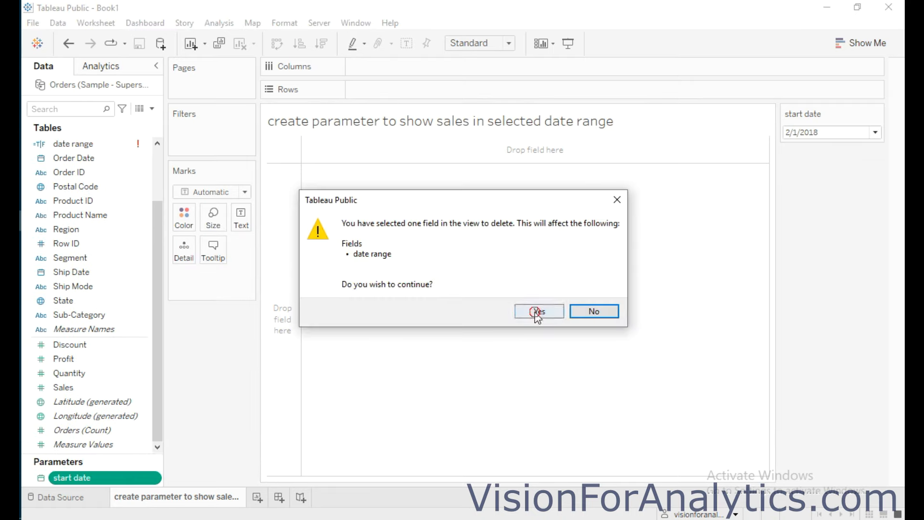
pyautogui.click(537, 313)
pyautogui.rightClick(102, 173)
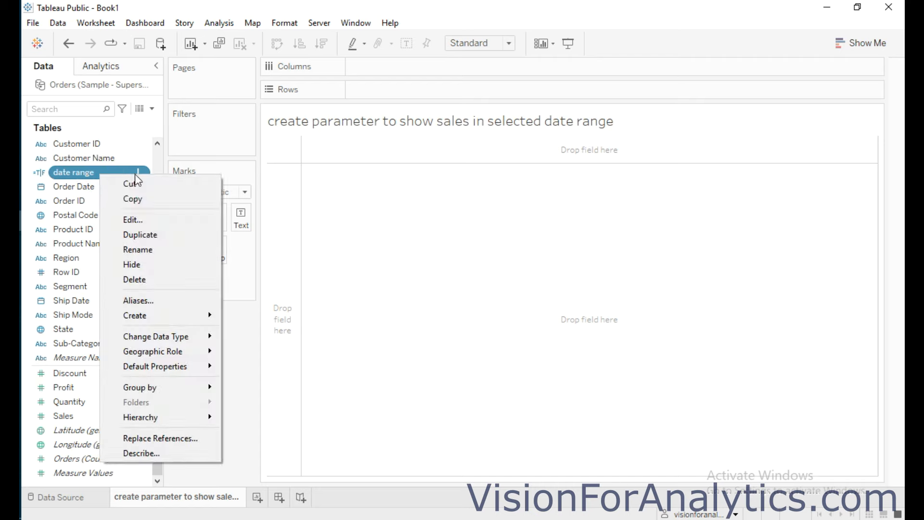
pyautogui.click(135, 281)
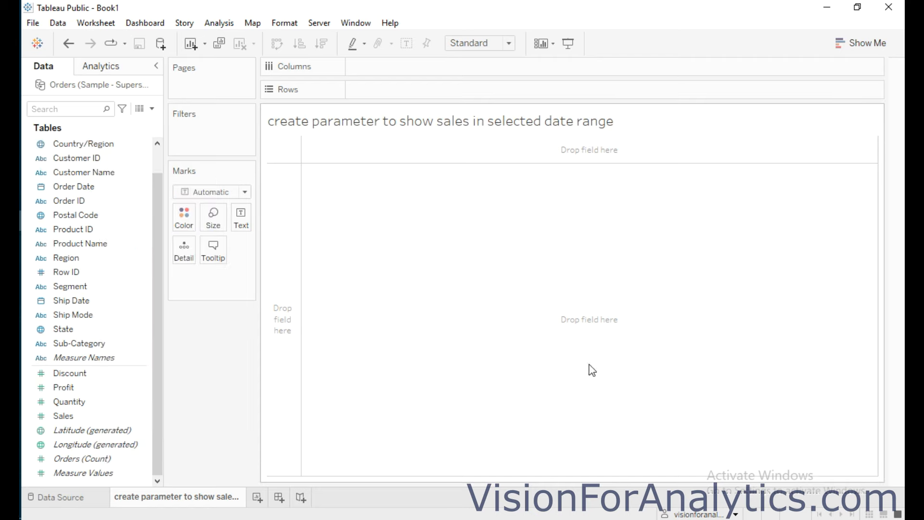
# - Place Order Date on Rows as a custom date with Month / Day / Year detail
pyautogui.click(69, 200)
pyautogui.moveTo(68, 187); pyautogui.dragTo(371, 98)
pyautogui.click(436, 91)
pyautogui.moveTo(413, 286)
pyautogui.click(535, 319)
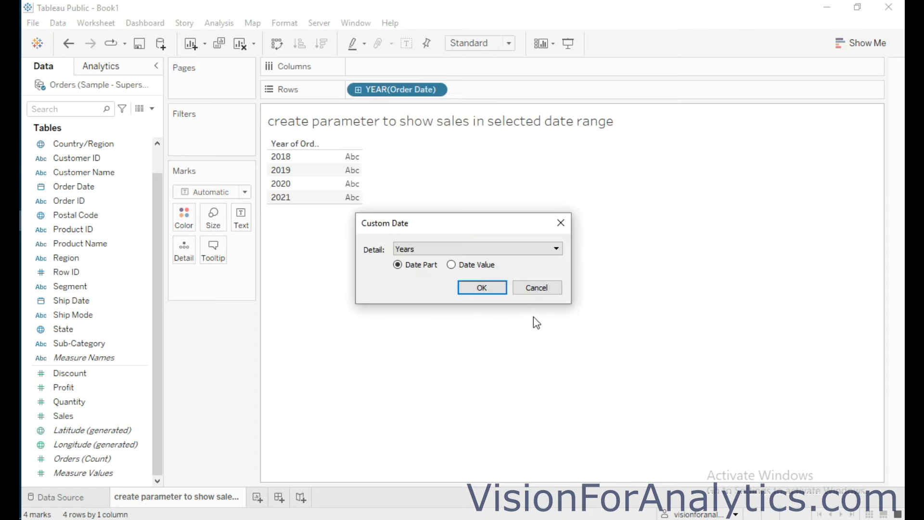
pyautogui.click(502, 247)
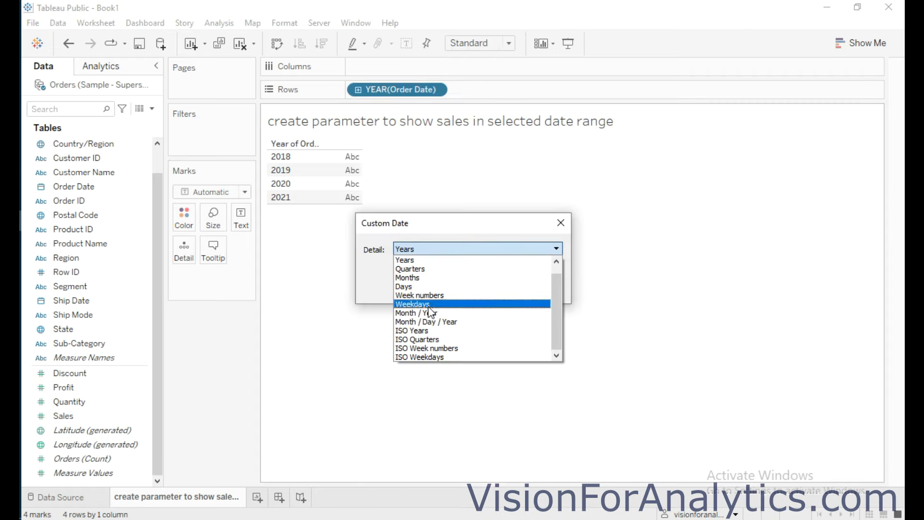
pyautogui.click(428, 322)
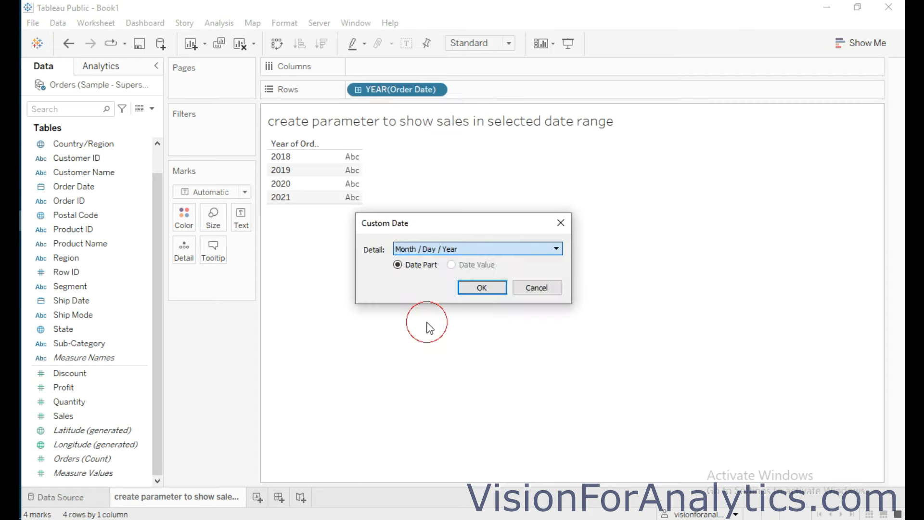
pyautogui.click(490, 287)
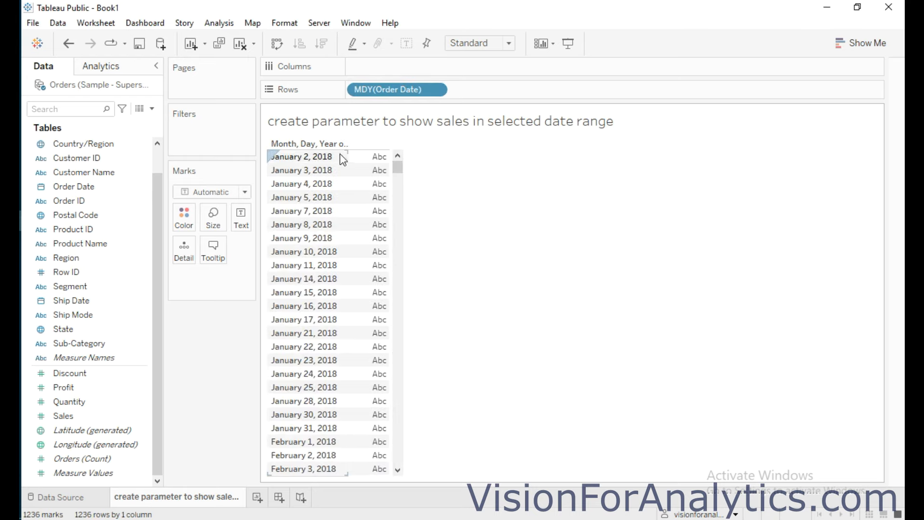
# - Start a new parameter named start date and set its data type to Date
pyautogui.moveTo(397, 169); pyautogui.dragTo(389, 492)
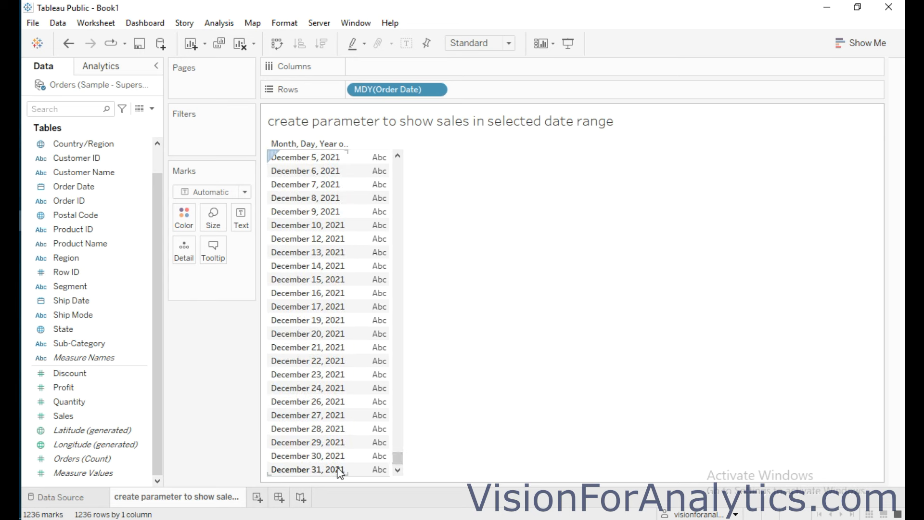
pyautogui.moveTo(397, 458); pyautogui.dragTo(411, 176)
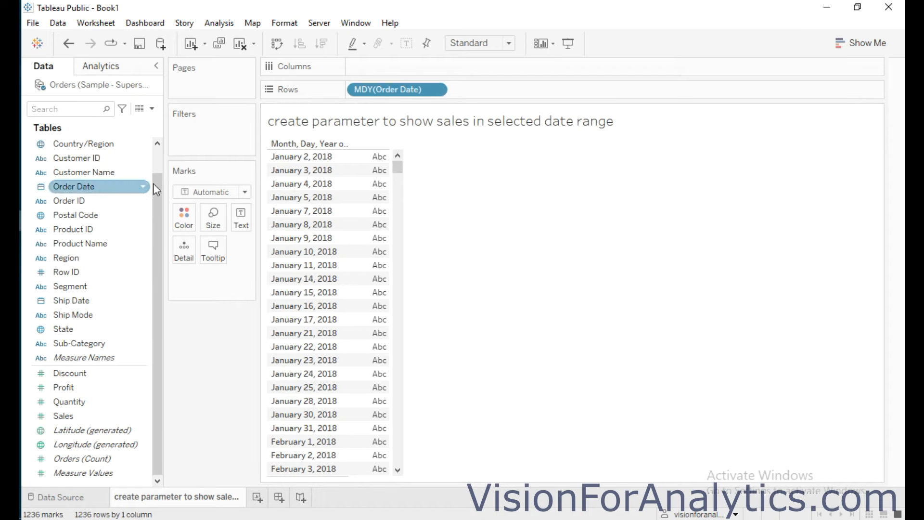
pyautogui.click(152, 109)
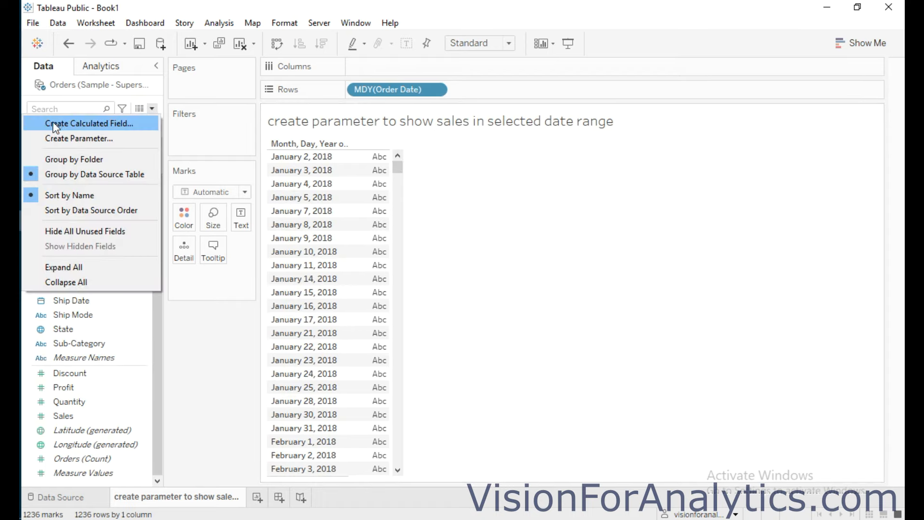
pyautogui.click(56, 140)
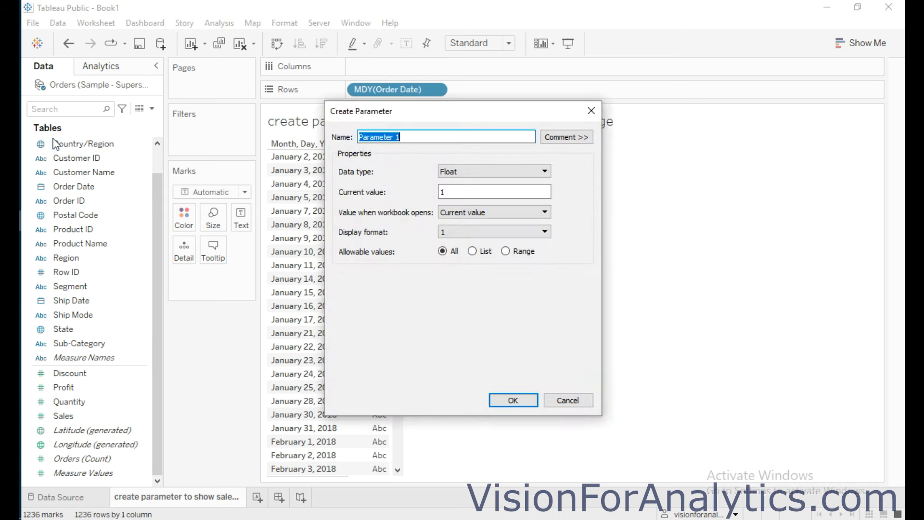
pyautogui.write('satrt')
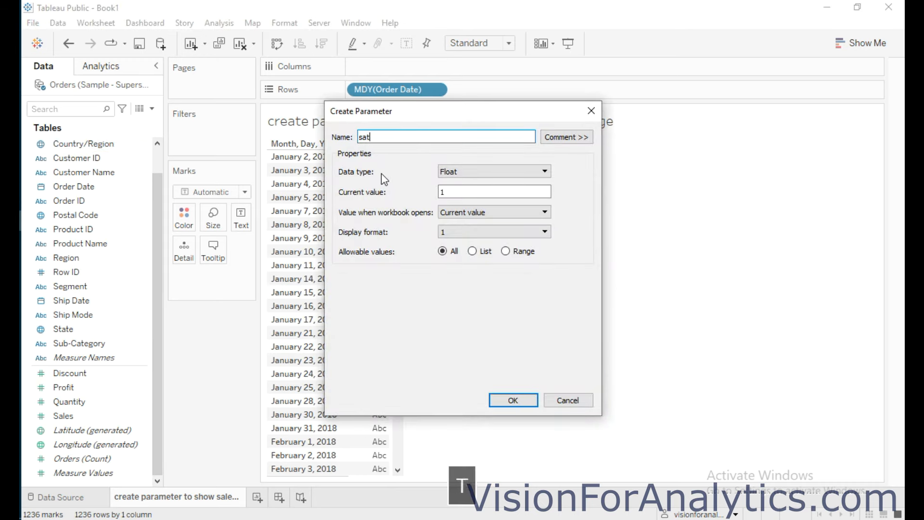
pyautogui.press('BackSpace')
pyautogui.press('BackSpace')
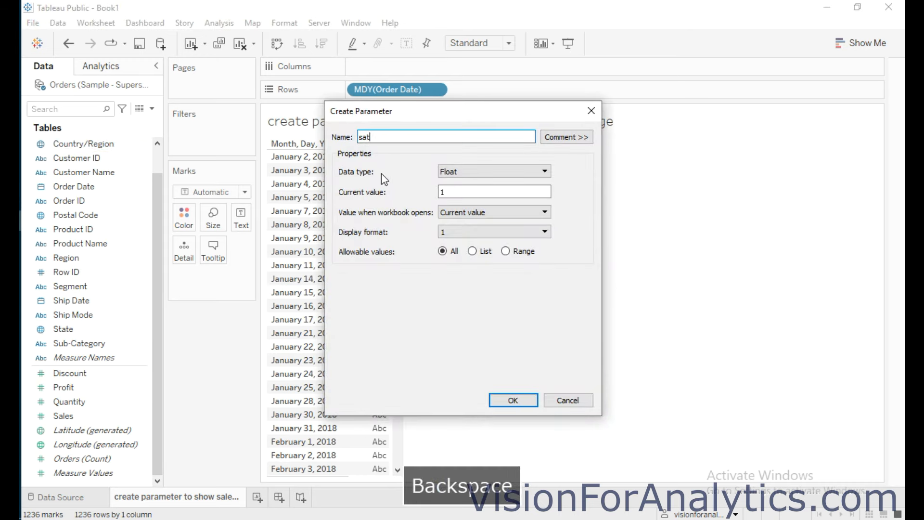
pyautogui.write('rt date')
pyautogui.click(545, 172)
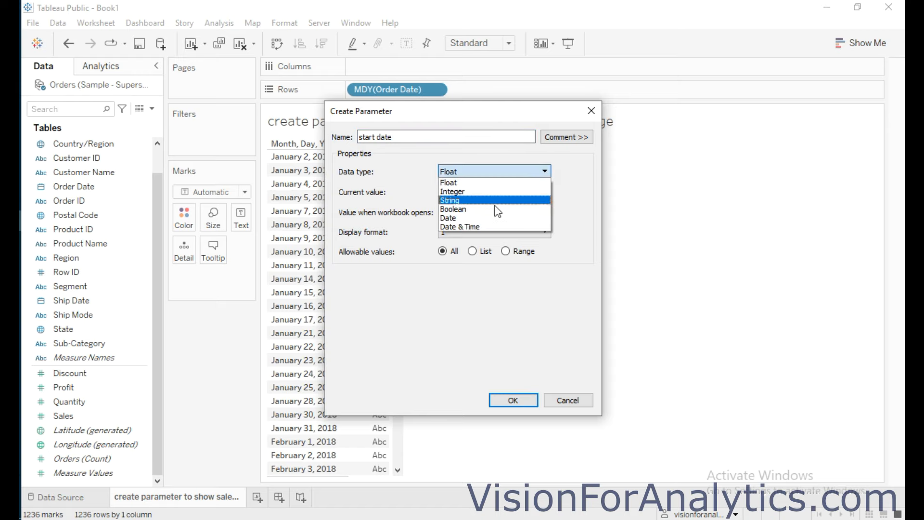
pyautogui.click(483, 219)
# - Set the start date parameter's current value to 1/2/2018
pyautogui.click(487, 193)
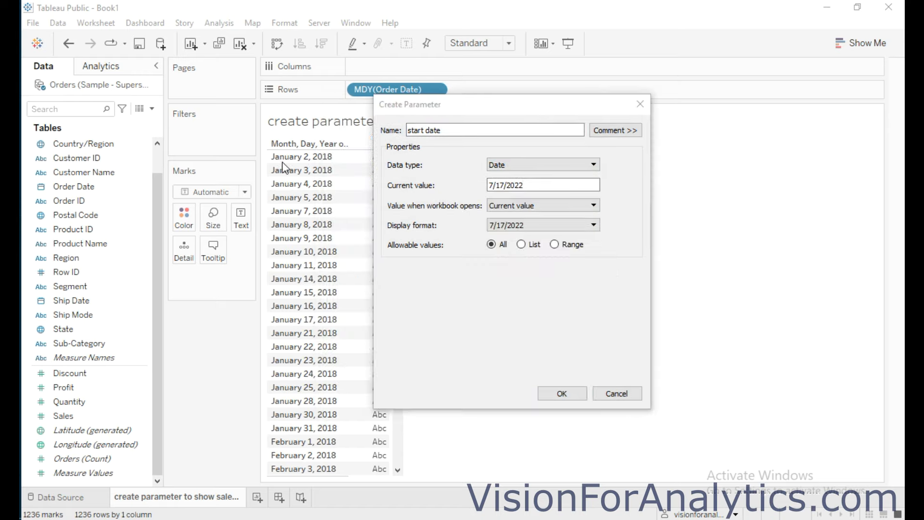
pyautogui.click(494, 186)
pyautogui.press('BackSpace')
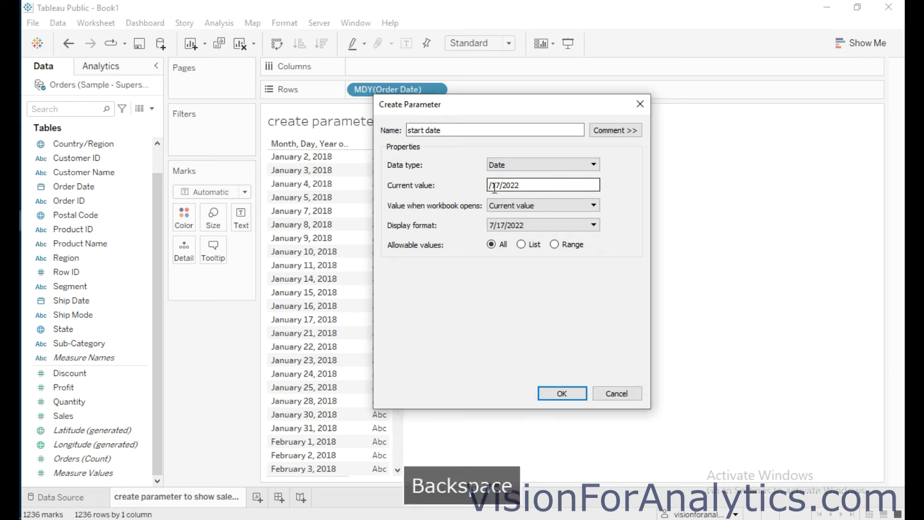
pyautogui.write('1')
pyautogui.click(504, 186)
pyautogui.press('BackSpace')
pyautogui.write('2')
pyautogui.press('Right')
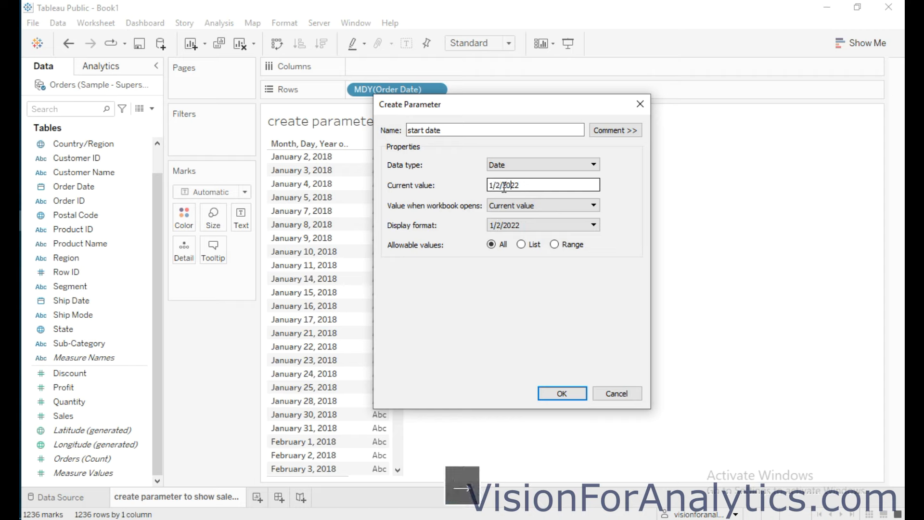
pyautogui.doubleClick(504, 186)
pyautogui.press('BackSpace')
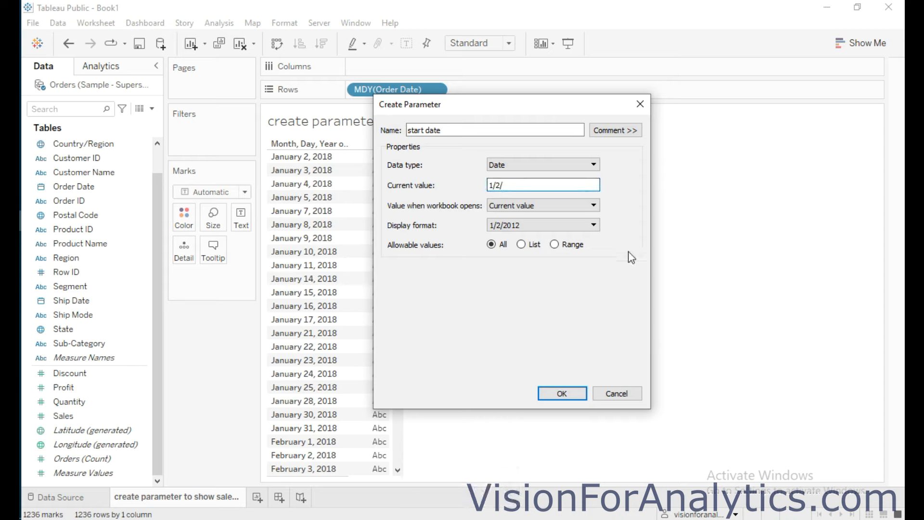
pyautogui.write('20')
pyautogui.write('1')
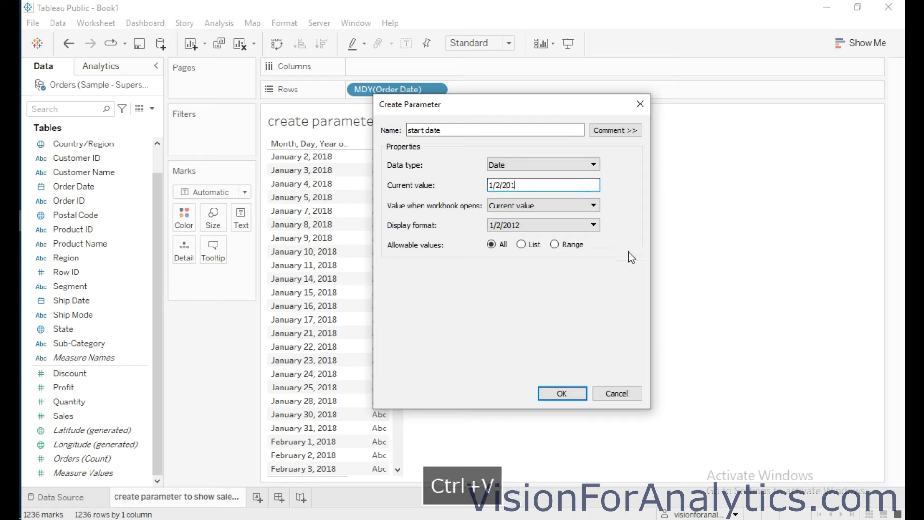
pyautogui.press('8')
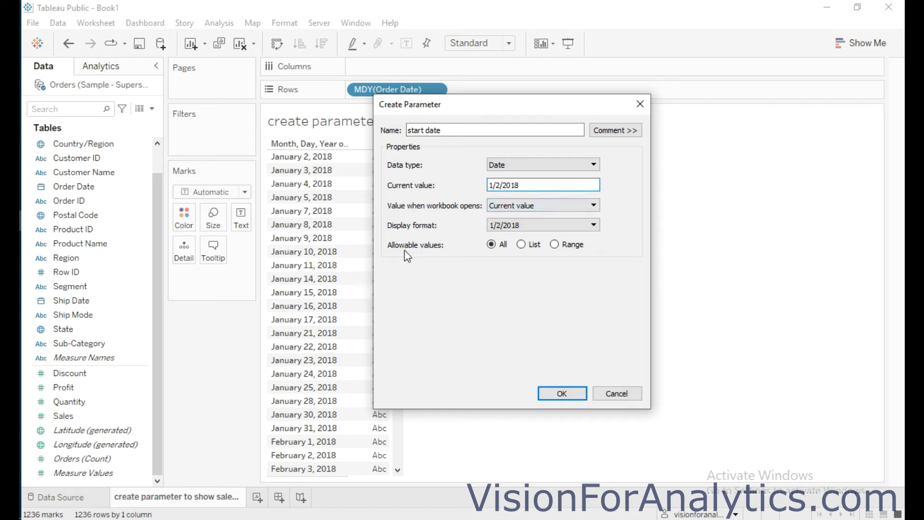
# - Restrict the start date parameter to a fixed list of values taken from Order Date and create it
pyautogui.click(521, 244)
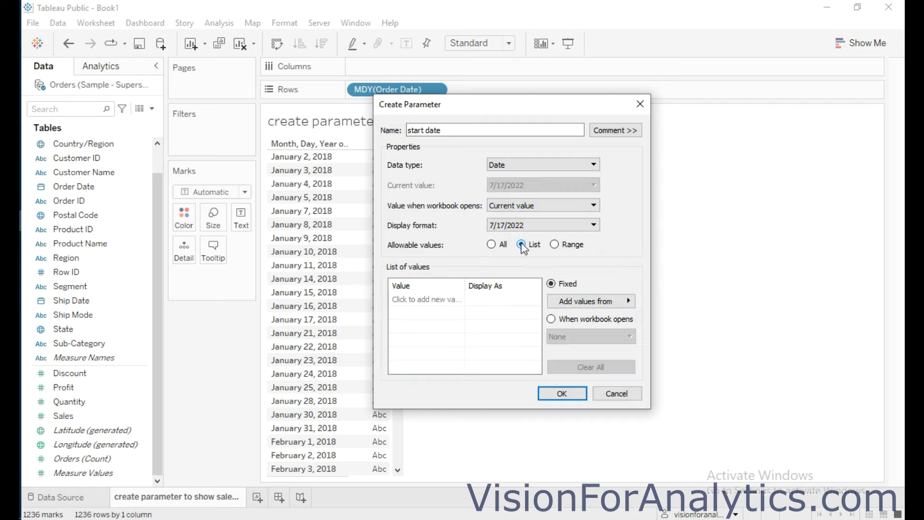
pyautogui.click(581, 302)
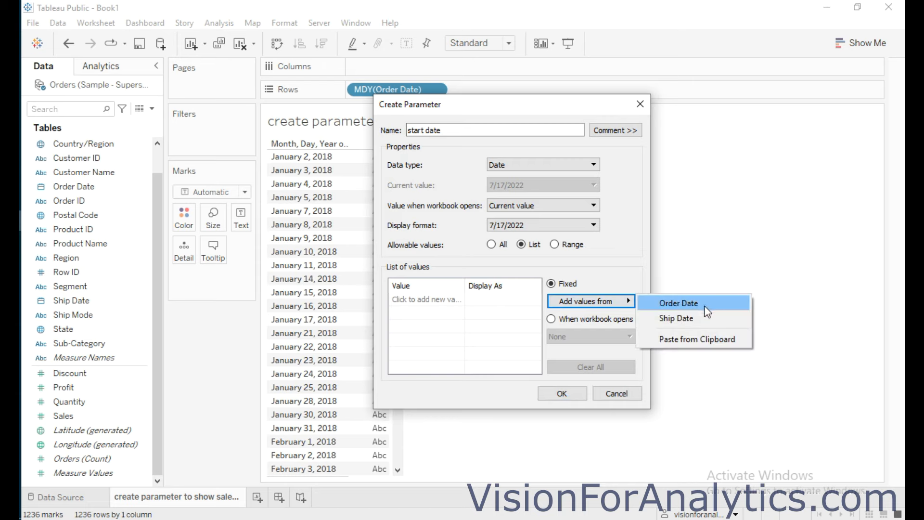
pyautogui.click(683, 303)
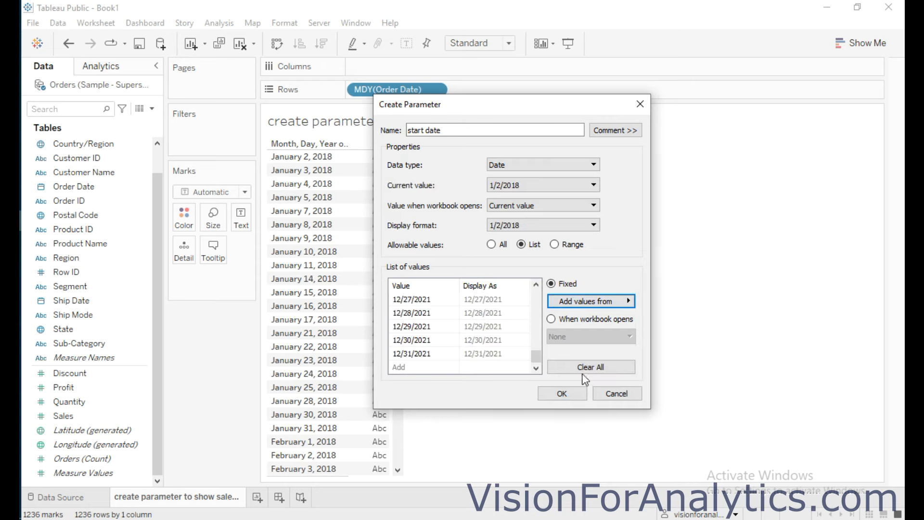
pyautogui.click(562, 394)
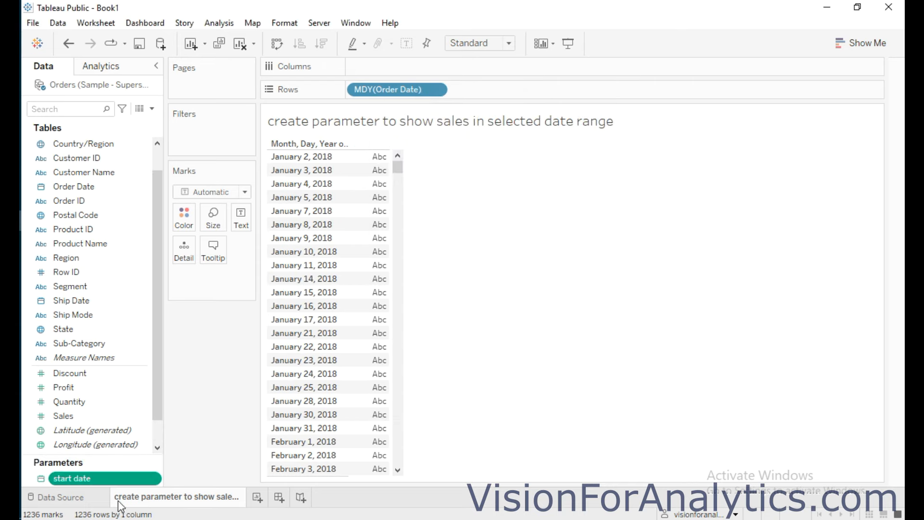
# - Start a new parameter based on the start date parameter and name it end date
pyautogui.click(154, 479)
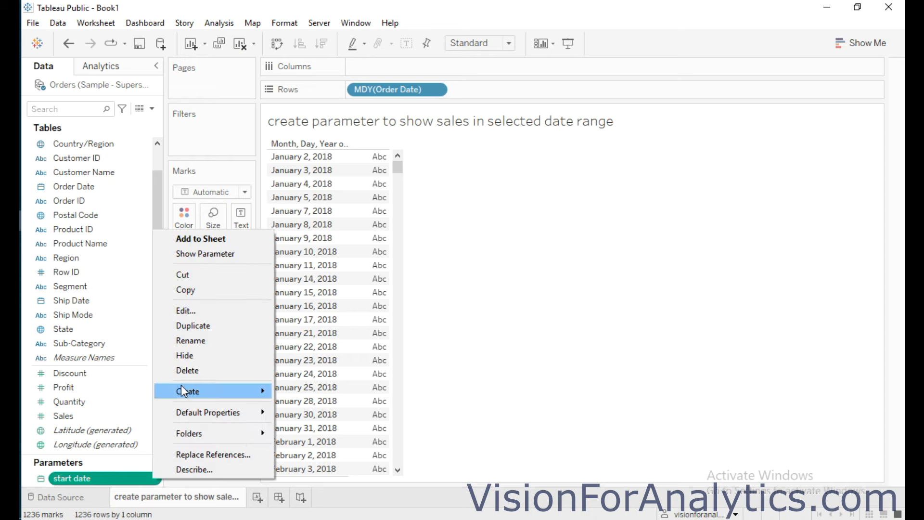
pyautogui.moveTo(193, 392)
pyautogui.click(299, 408)
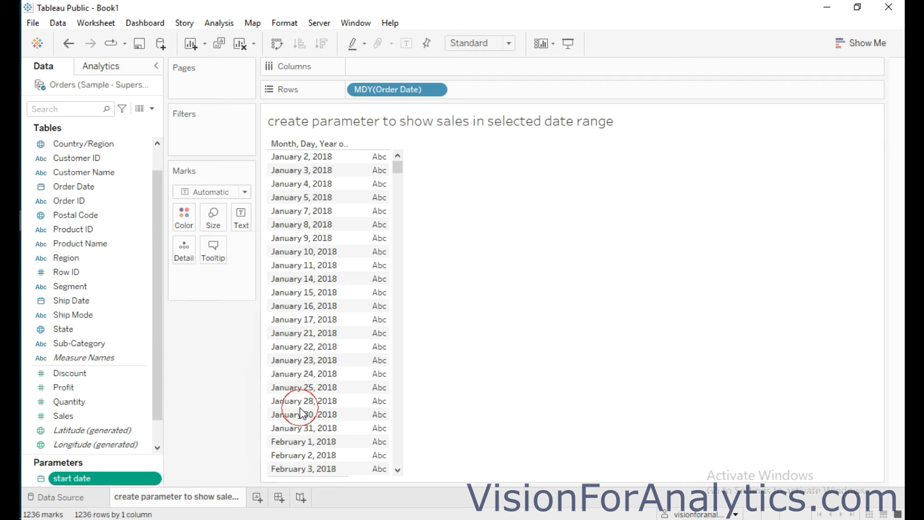
pyautogui.write('end ')
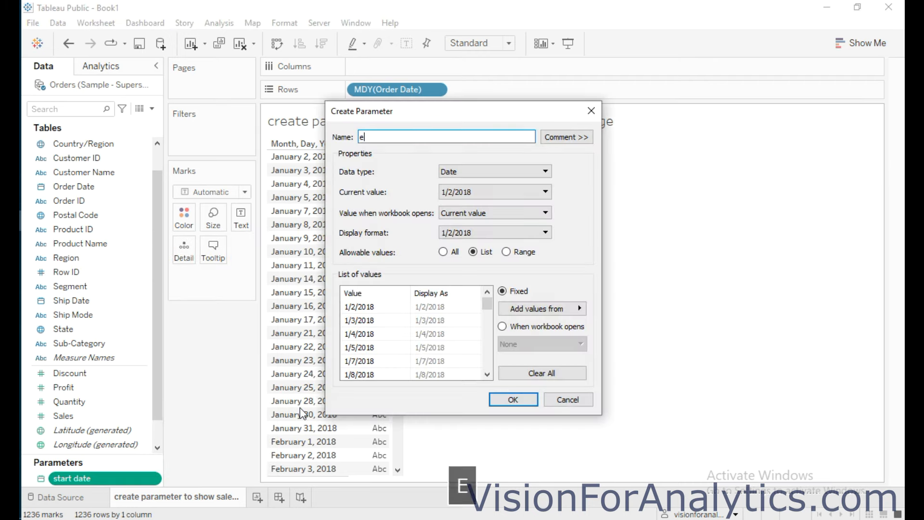
pyautogui.write('date')
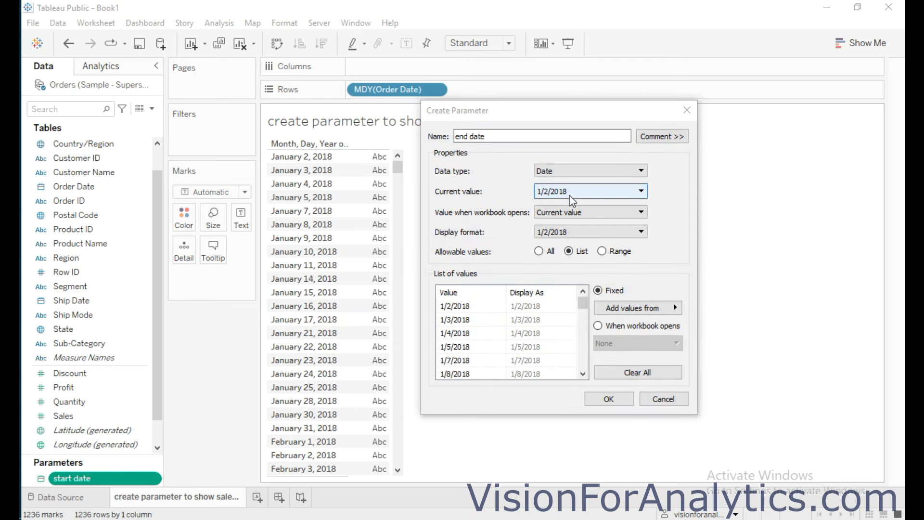
# - Set the end date parameter's current value to 12/31/2021 and create the parameter
pyautogui.click(631, 191)
pyautogui.moveTo(643, 235); pyautogui.dragTo(641, 505)
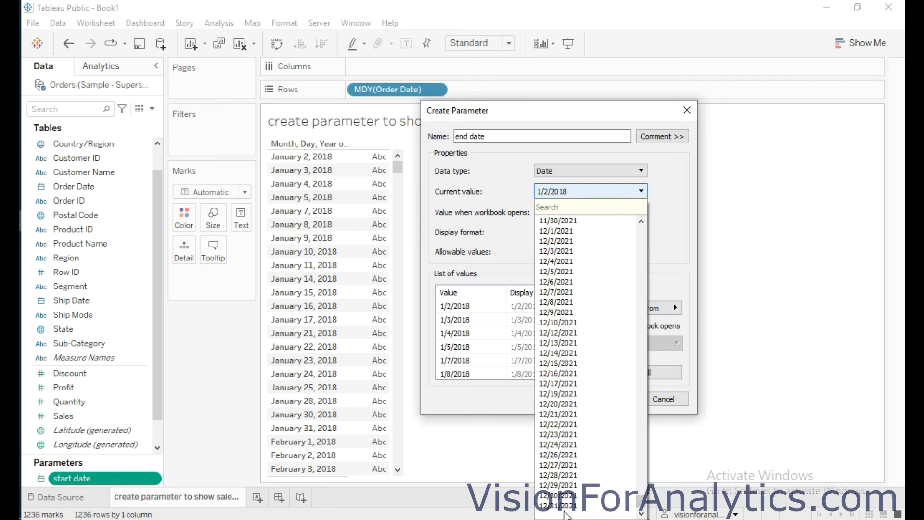
pyautogui.click(560, 506)
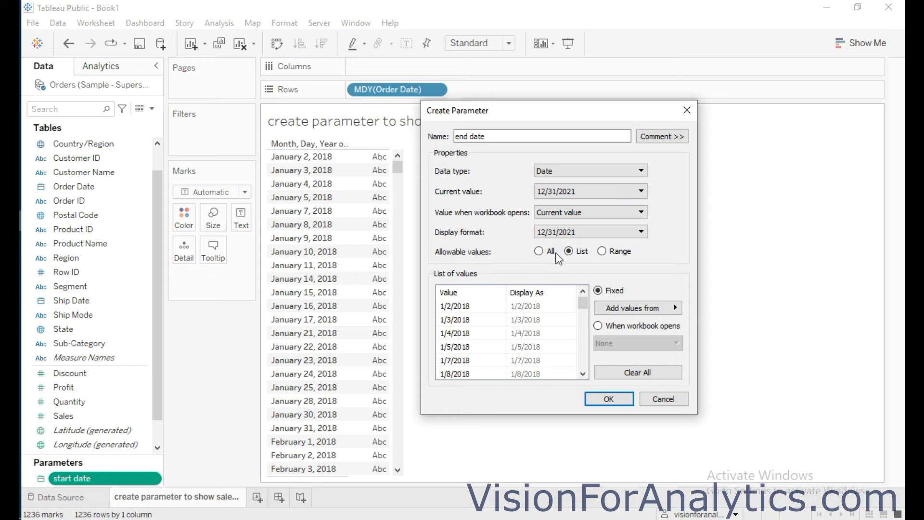
pyautogui.click(608, 406)
# - Show the parameter controls for start date and end date on the worksheet
pyautogui.rightClick(100, 480)
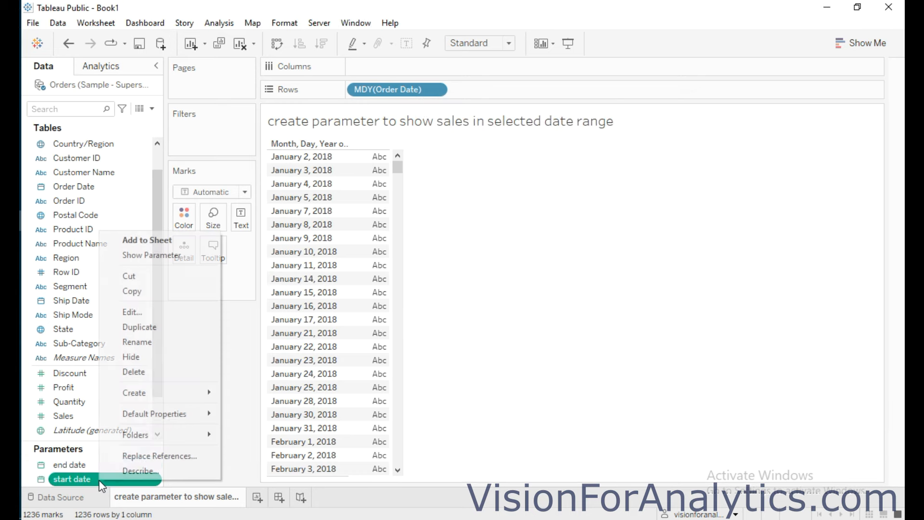
pyautogui.click(162, 256)
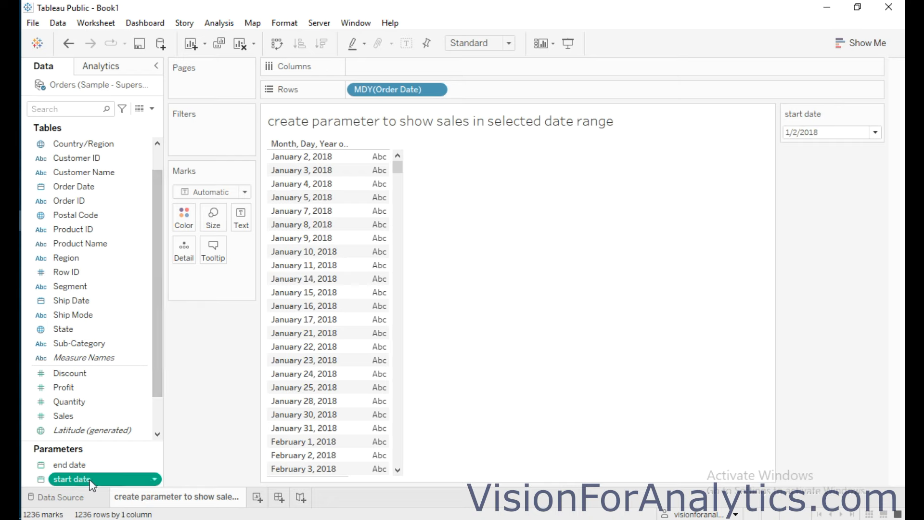
pyautogui.click(105, 466)
pyautogui.rightClick(105, 466)
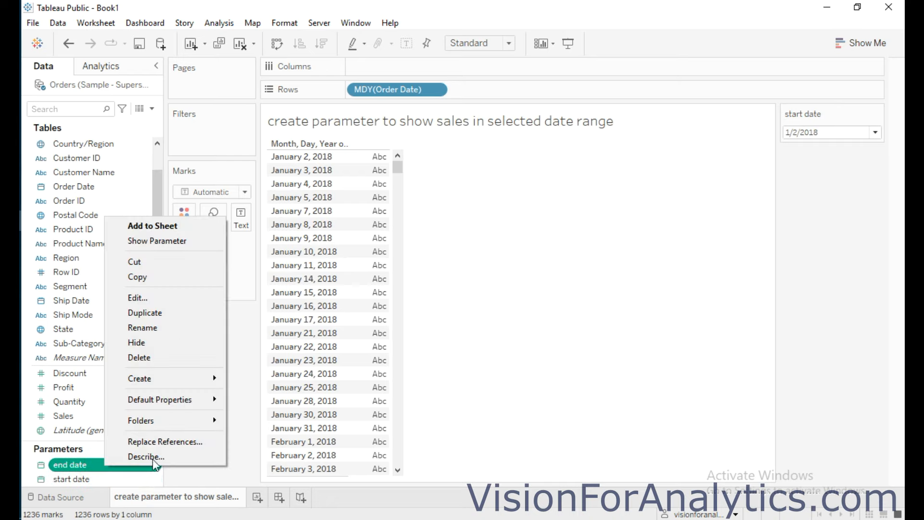
pyautogui.click(174, 240)
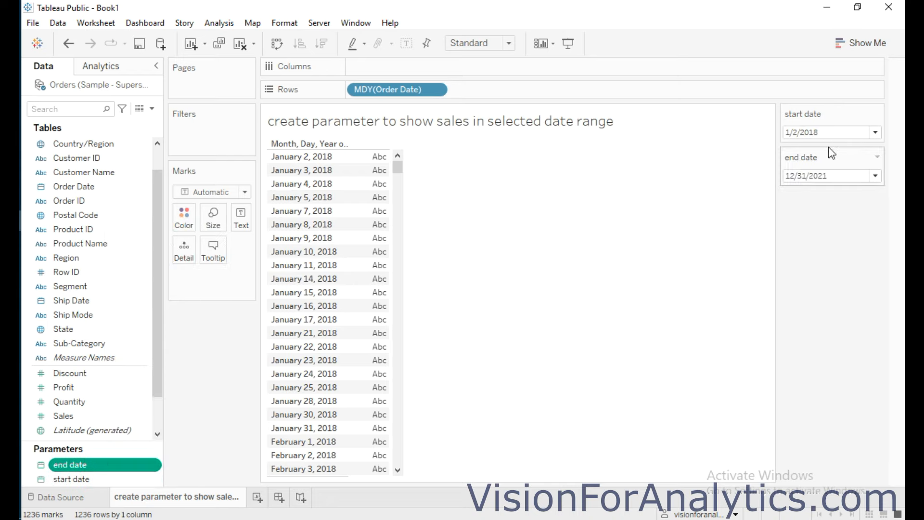
# - Set the start date control to 1/11/2018 and the end date control to 12/10/2021
pyautogui.click(873, 133)
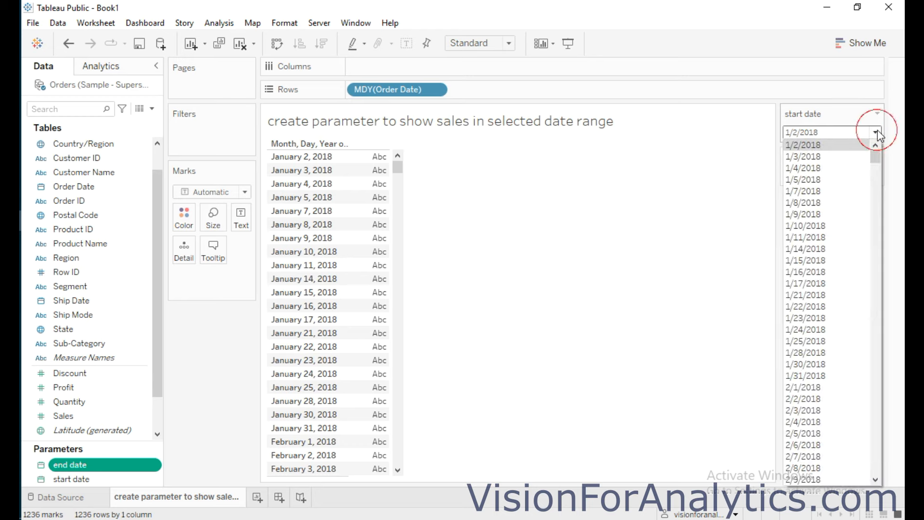
pyautogui.click(839, 229)
pyautogui.click(875, 176)
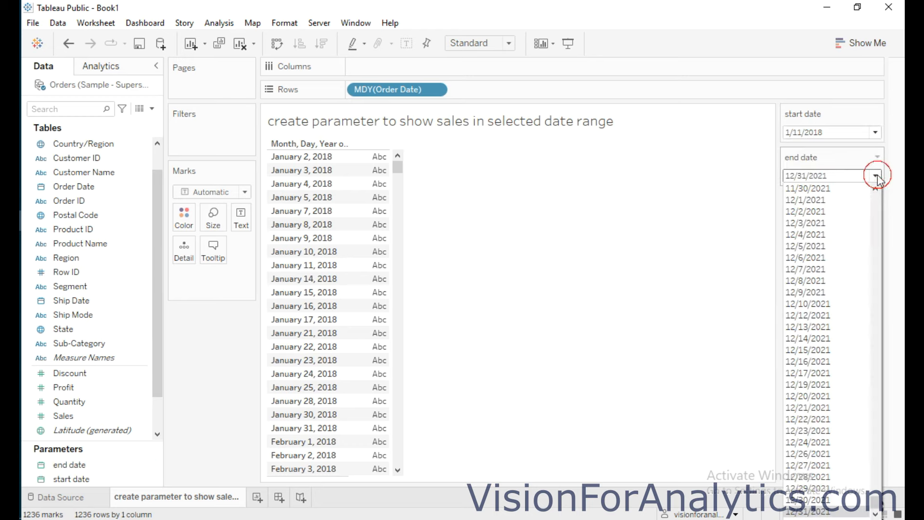
pyautogui.click(847, 305)
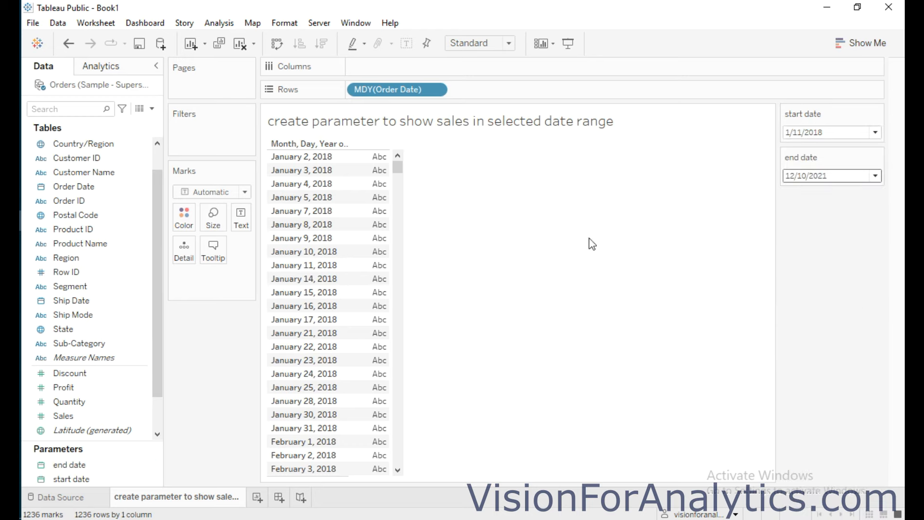
# - Start a new calculated field and name it date range
pyautogui.click(152, 109)
pyautogui.click(128, 123)
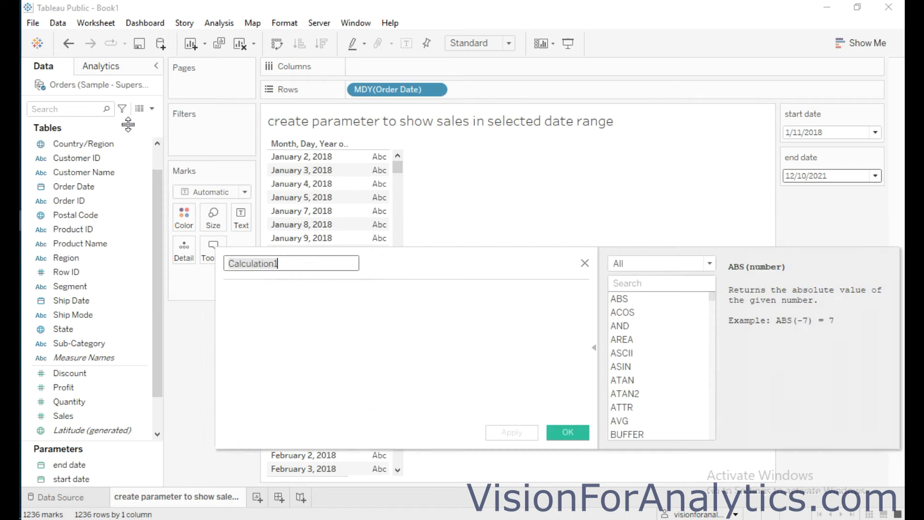
pyautogui.write('date ')
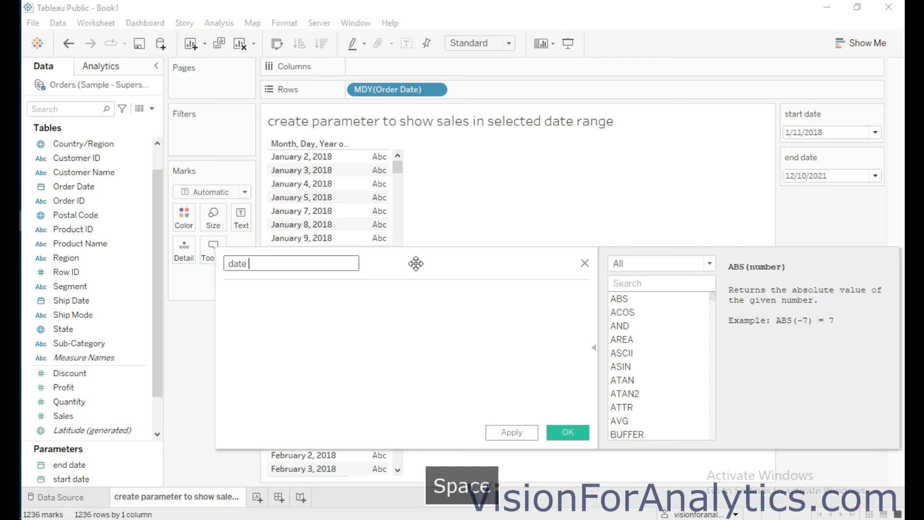
pyautogui.write('range')
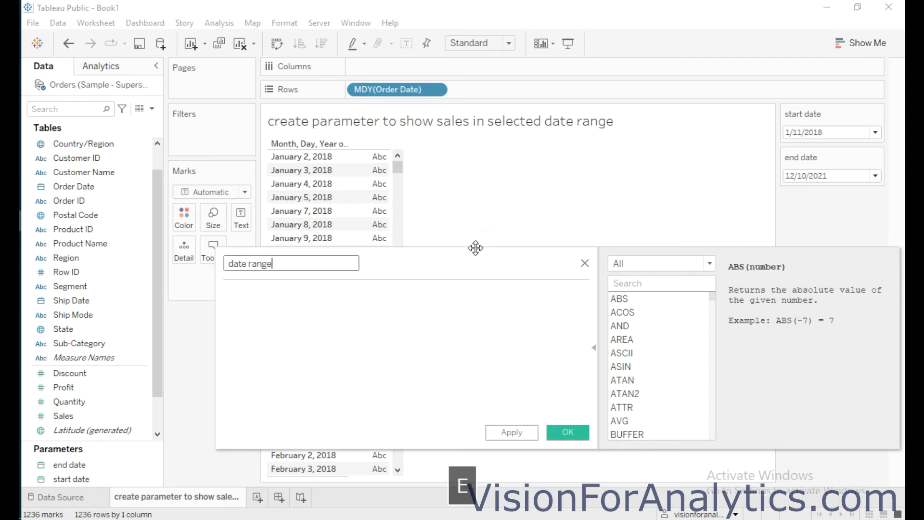
# - Begin the date range formula with the condition [Order Date] > [start date]
pyautogui.click(251, 294)
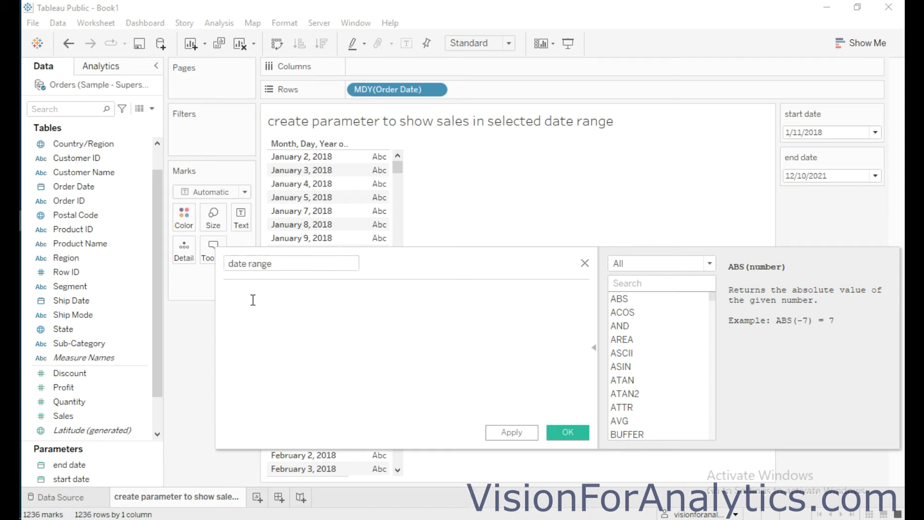
pyautogui.write('or')
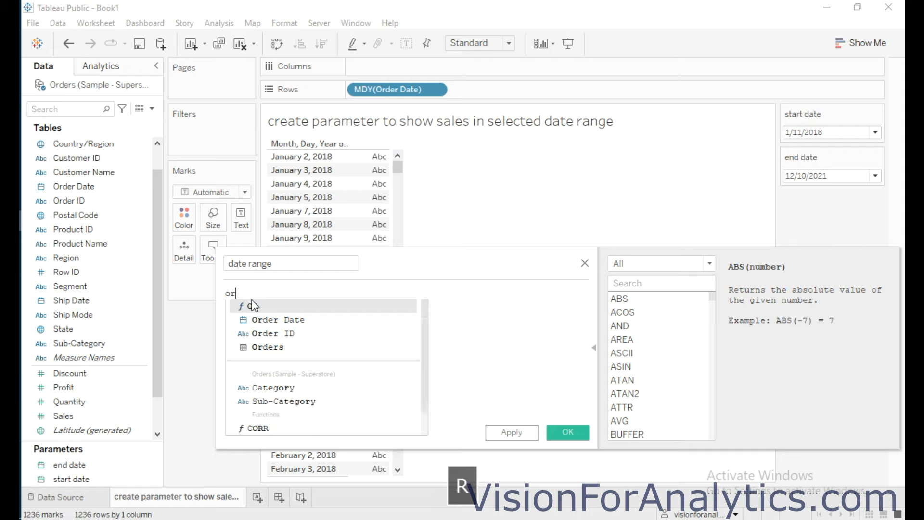
pyautogui.press('Down')
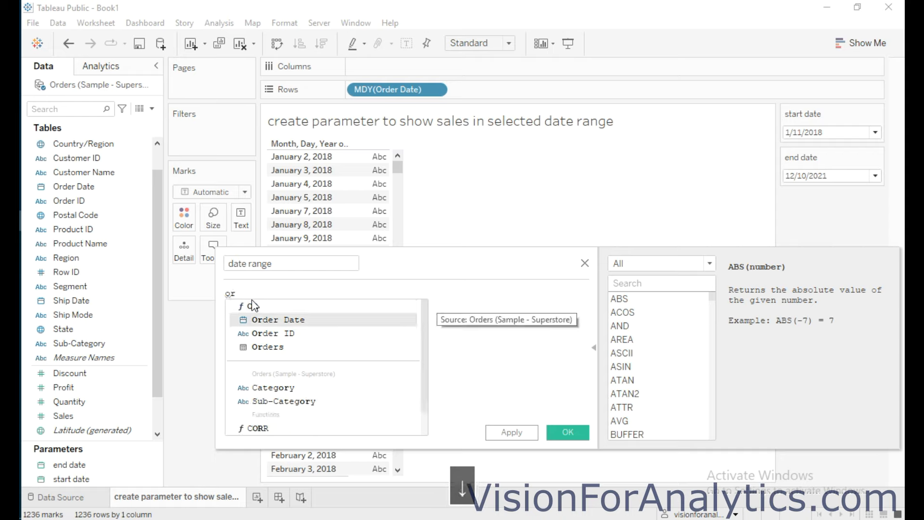
pyautogui.press('Return')
pyautogui.write('> ')
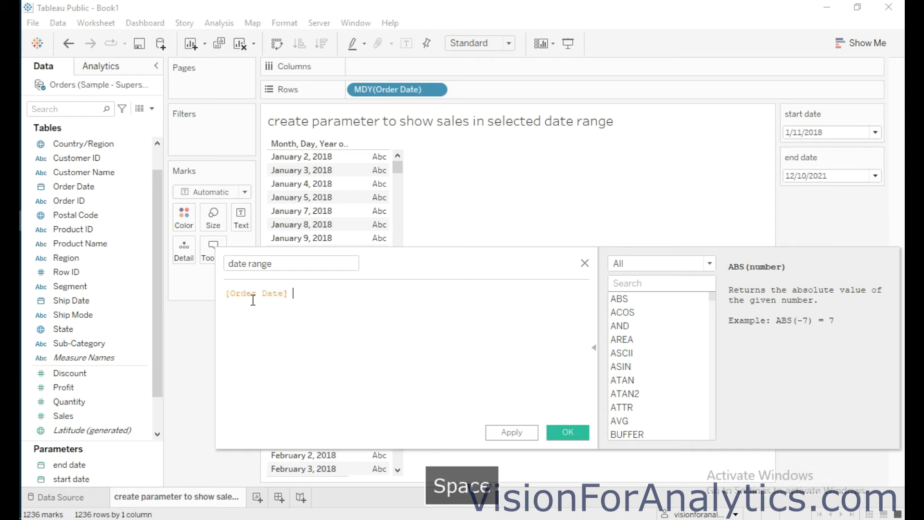
pyautogui.write('st')
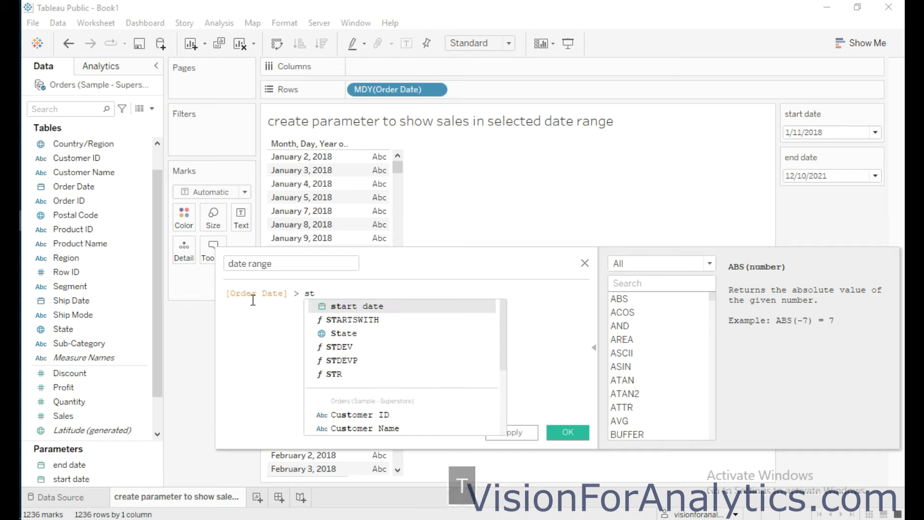
pyautogui.press('Return')
# - Extend the formula with a second condition reading and [Order Date] < date
pyautogui.write('and ')
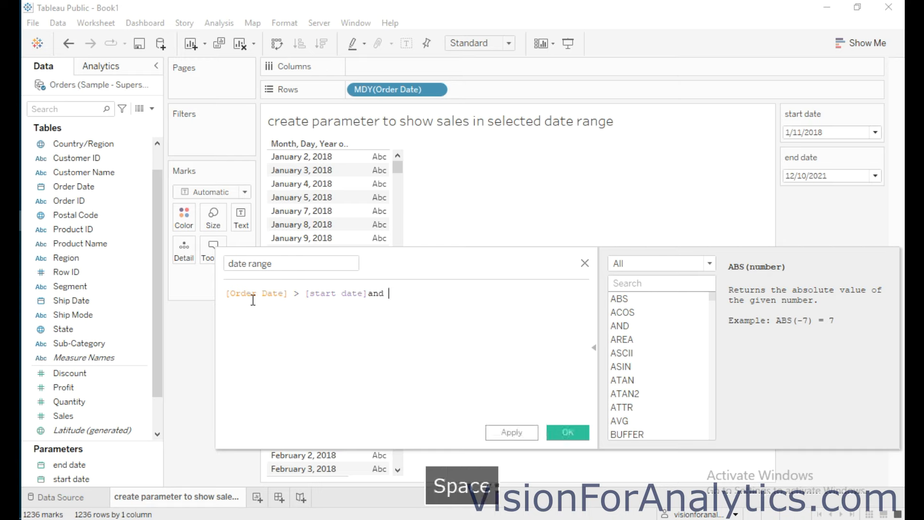
pyautogui.write('ord')
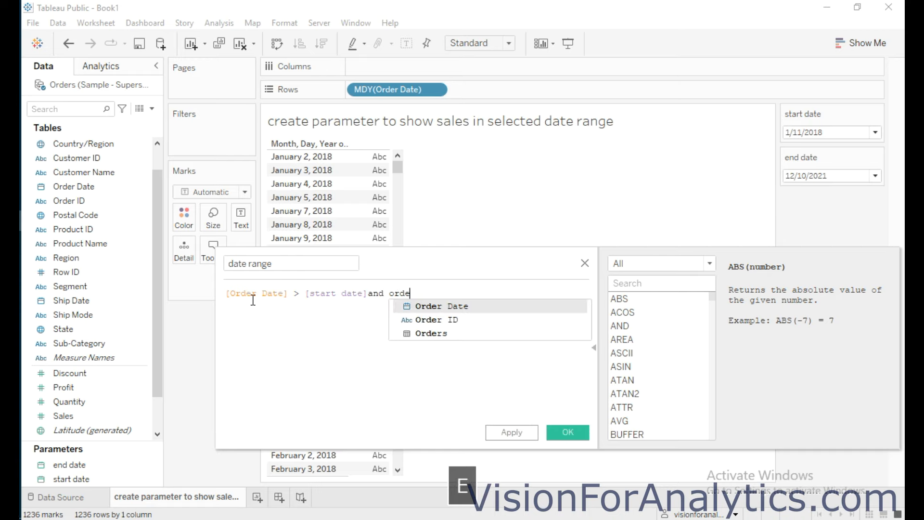
pyautogui.write('e')
pyautogui.press('Return')
pyautogui.write('<')
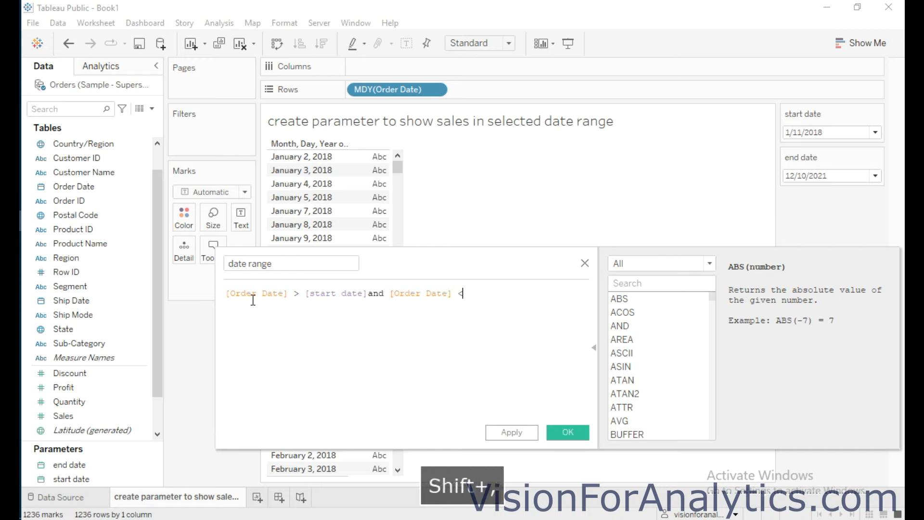
pyautogui.write(' date')
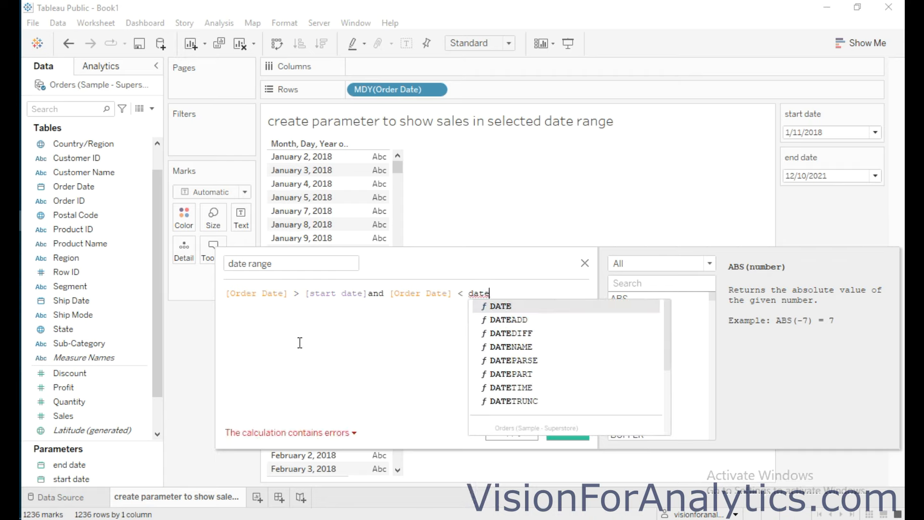
# - Make both comparisons in the date range formula inclusive, using >= for the start date and <= for the second condition
pyautogui.click(461, 295)
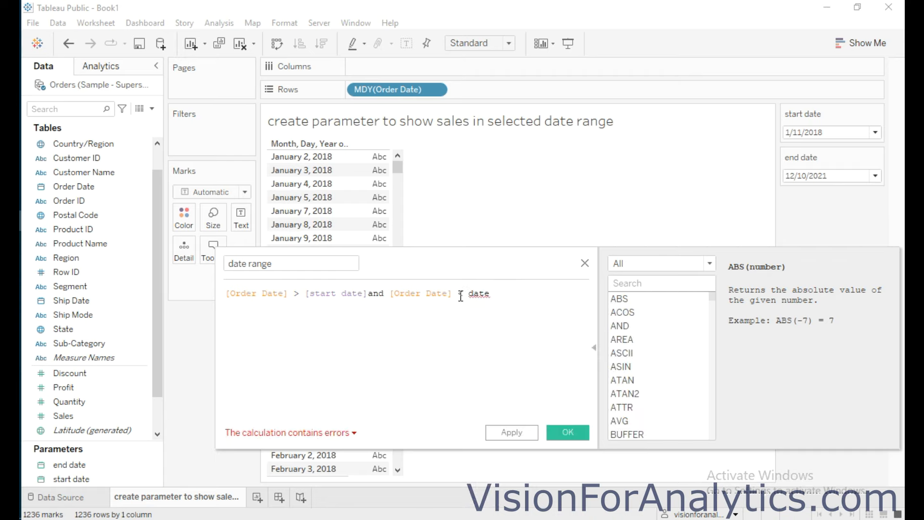
pyautogui.press('Right')
pyautogui.write('=')
pyautogui.write('>')
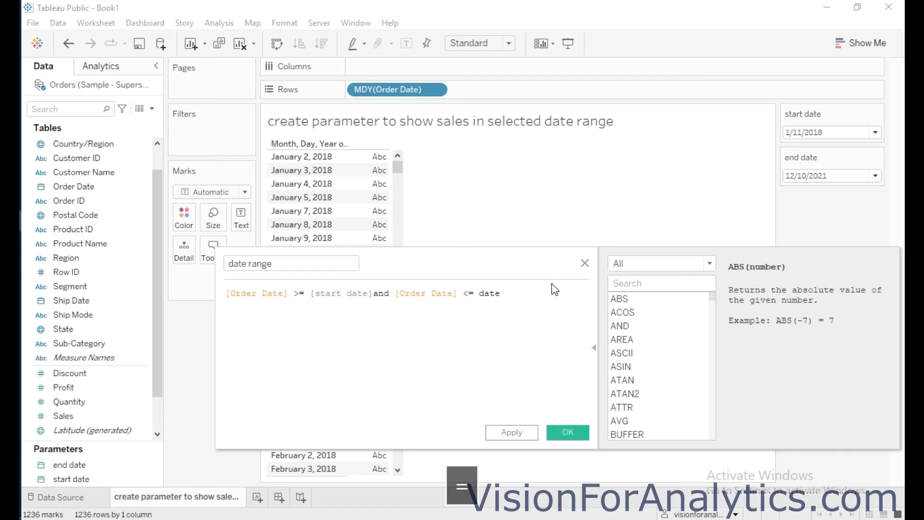
# - Replace the trailing word date in the formula with the [end date] parameter and save the calculated field
pyautogui.click(510, 292)
pyautogui.press('BackSpace')
pyautogui.press('BackSpace')
pyautogui.press('BackSpace')
pyautogui.press('BackSpace')
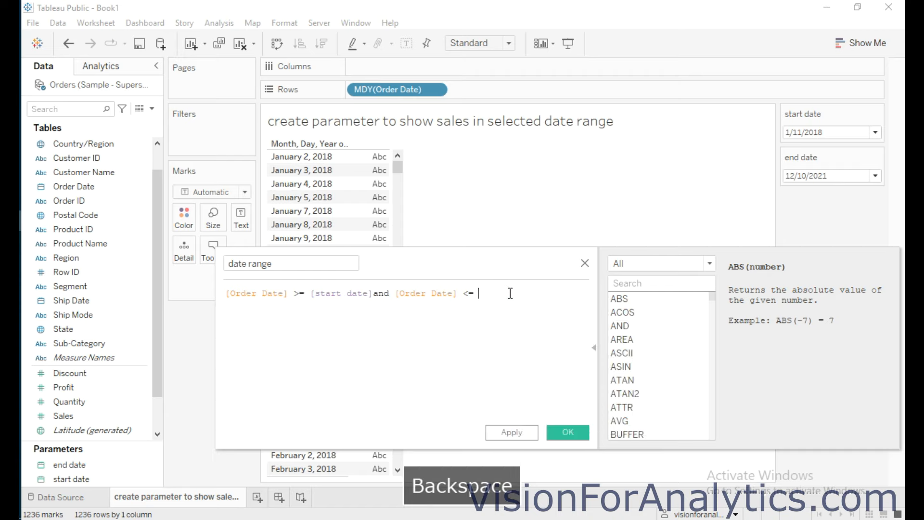
pyautogui.write('en')
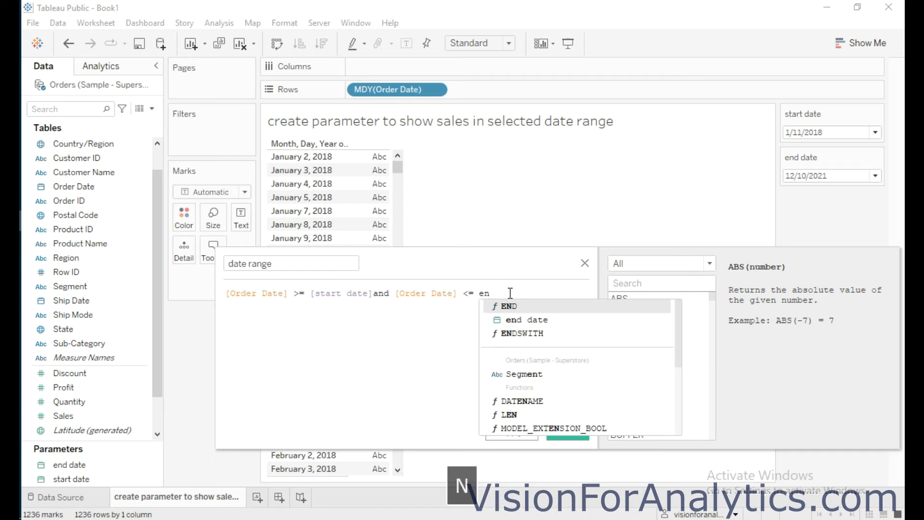
pyautogui.press('Down')
pyautogui.press('Return')
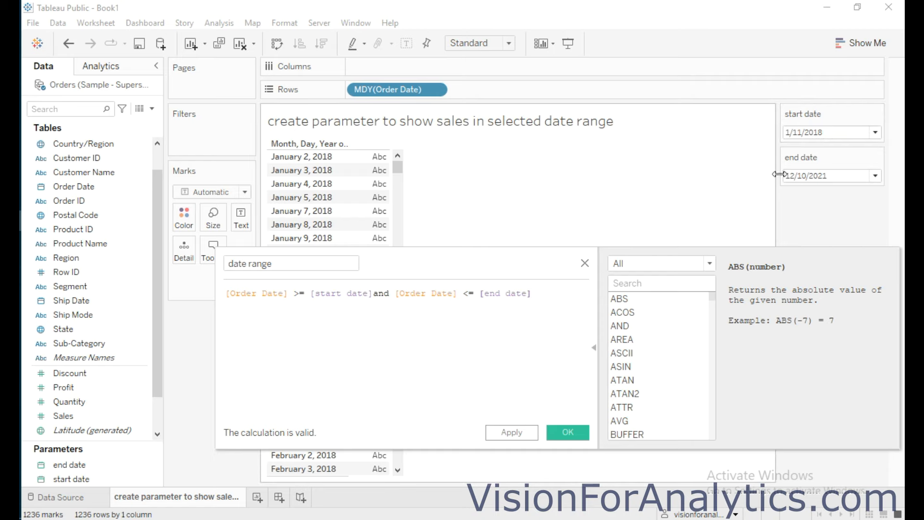
pyautogui.click(567, 432)
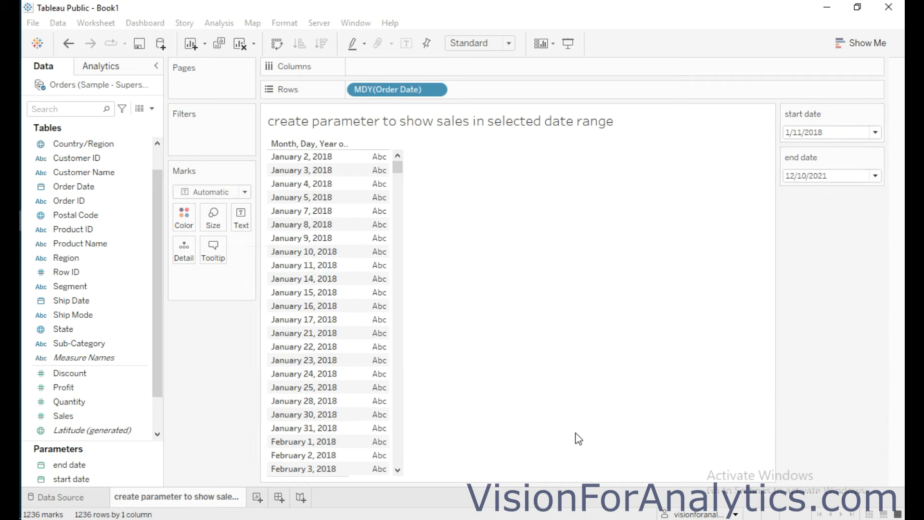
# - Filter the worksheet by the date range field, keeping only True
pyautogui.moveTo(73, 191); pyautogui.dragTo(193, 129)
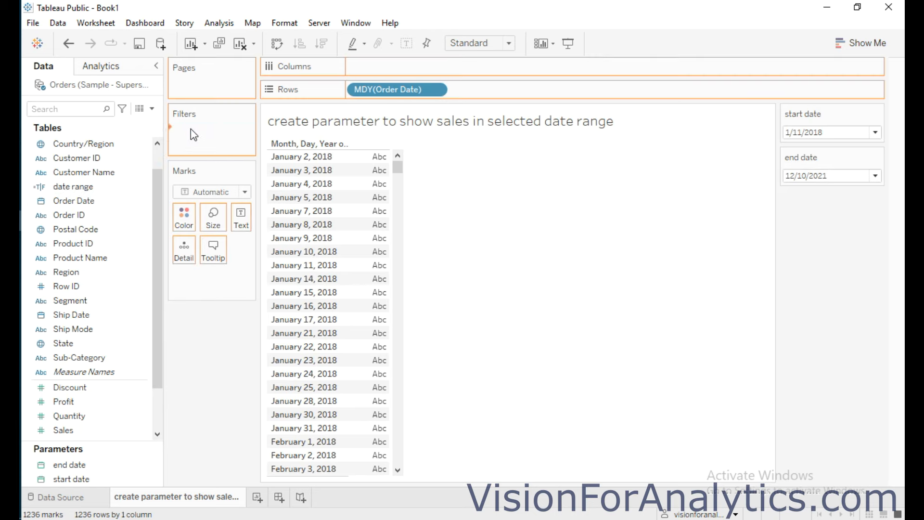
pyautogui.click(335, 178)
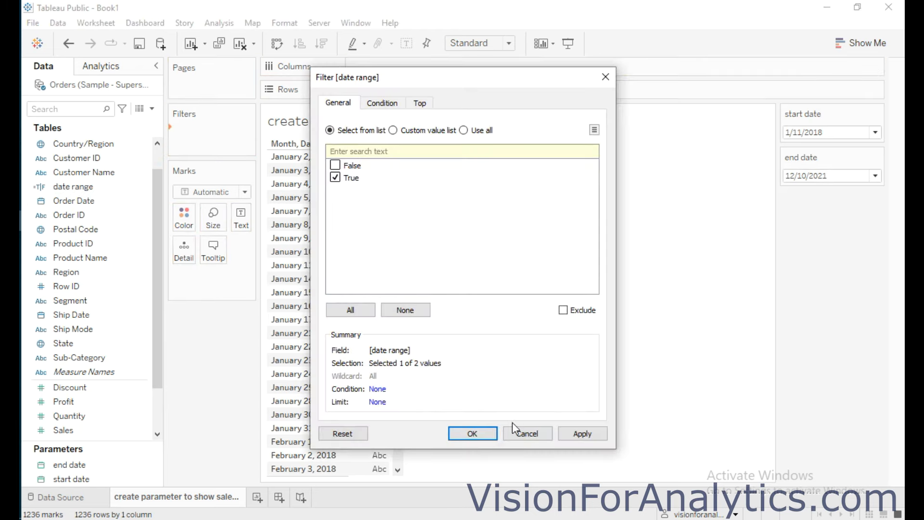
pyautogui.click(486, 434)
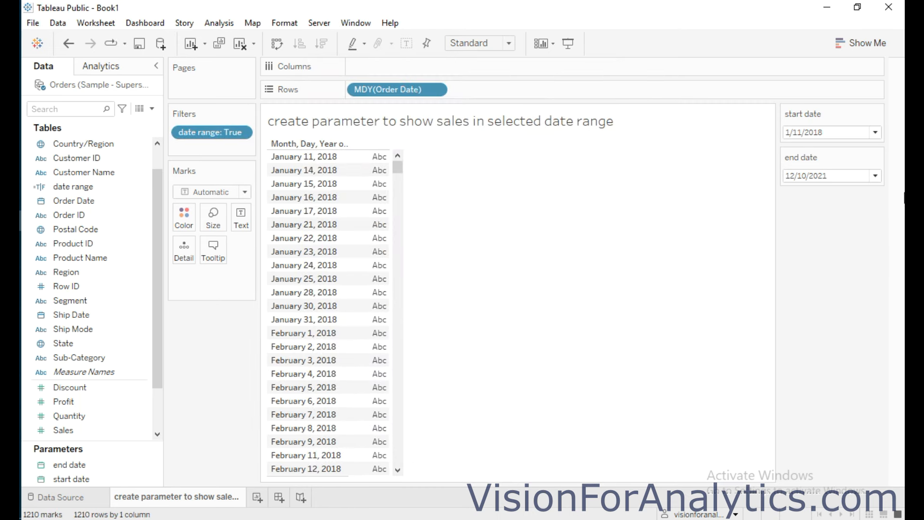
# - Test the filter with a different start date, then set the start date parameter to 1/2/2018
pyautogui.click(875, 133)
pyautogui.click(876, 155)
pyautogui.click(876, 132)
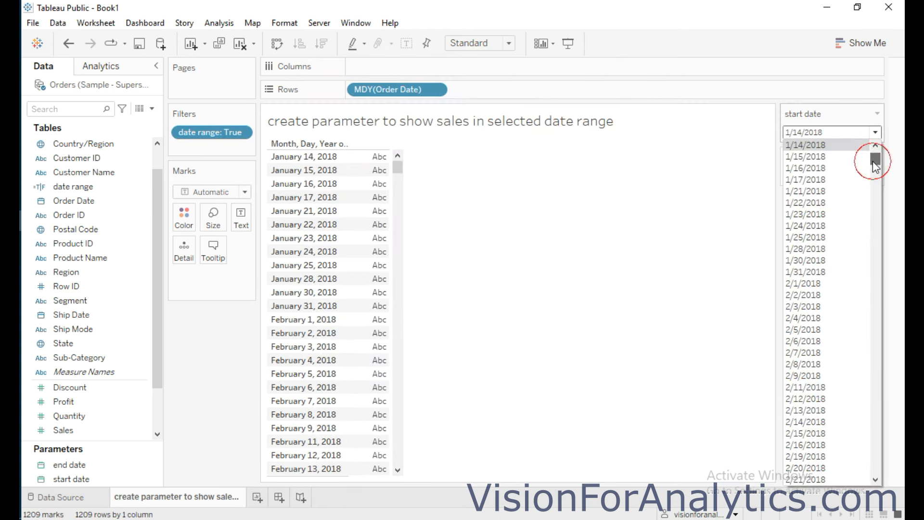
pyautogui.moveTo(876, 163); pyautogui.dragTo(876, 151)
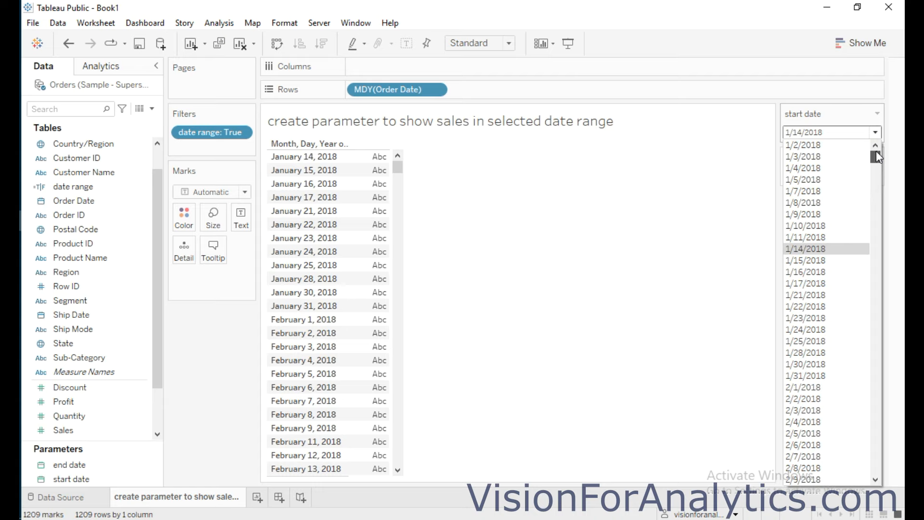
pyautogui.click(807, 145)
# - Set the end date parameter to 1/31/2018
pyautogui.click(875, 176)
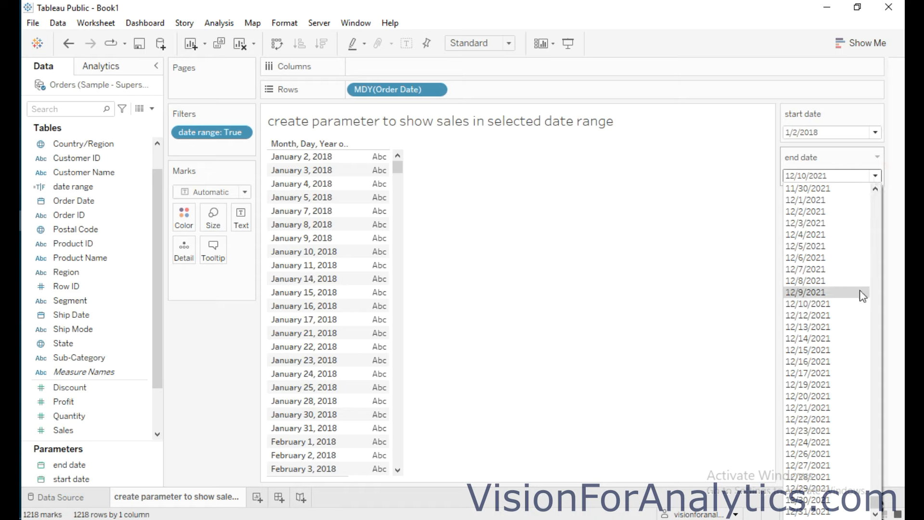
pyautogui.scroll(10, 859, 292)
pyautogui.moveTo(876, 493); pyautogui.dragTo(876, 206)
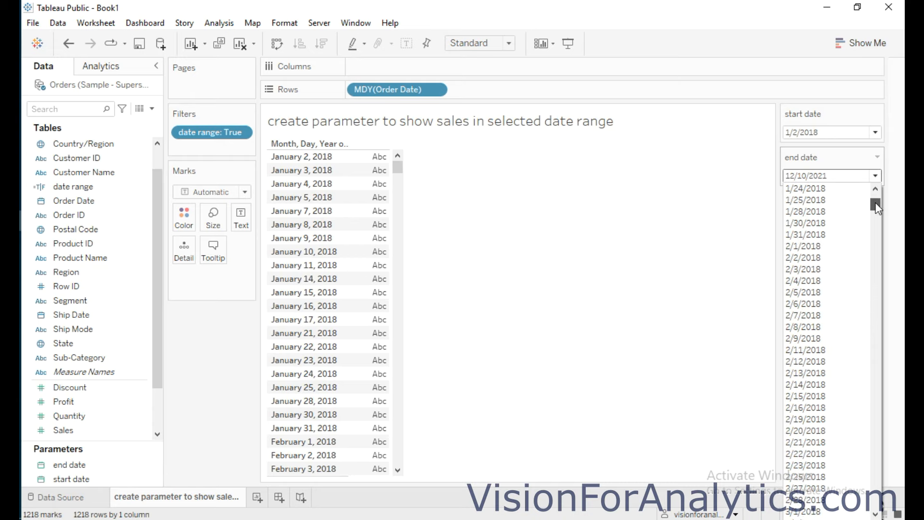
pyautogui.click(806, 235)
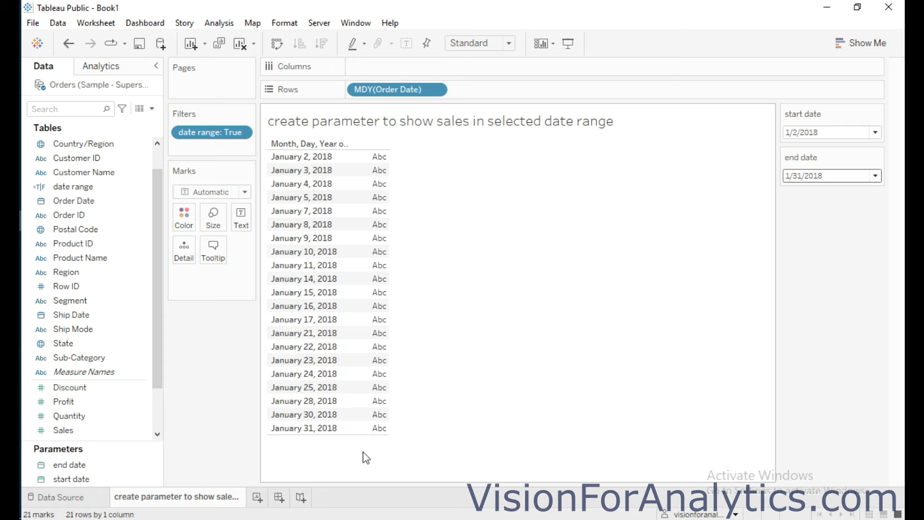
# - Add column grand totals to the table and display Sales as text for each order date
pyautogui.click(219, 22)
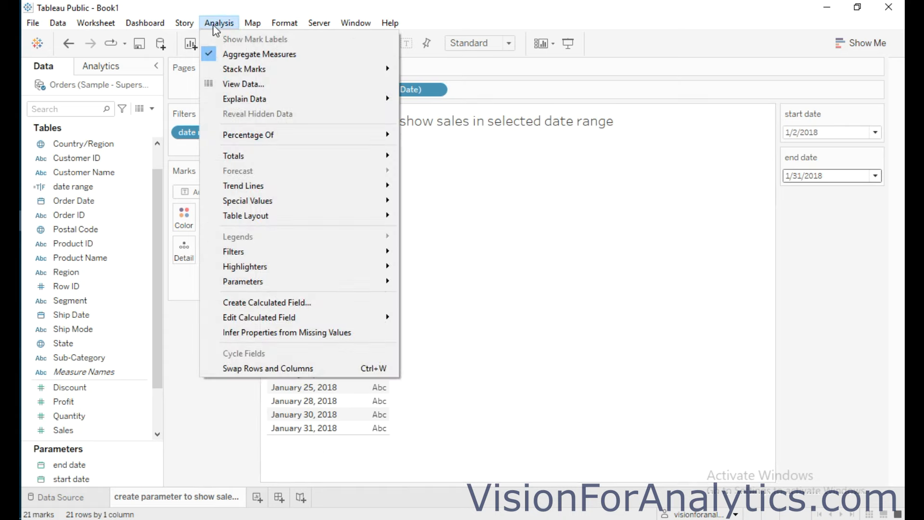
pyautogui.moveTo(235, 160)
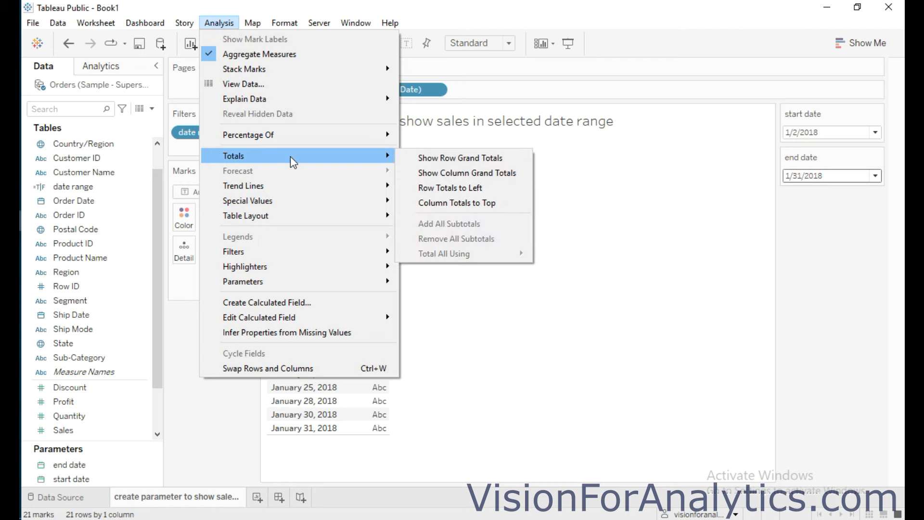
pyautogui.click(453, 174)
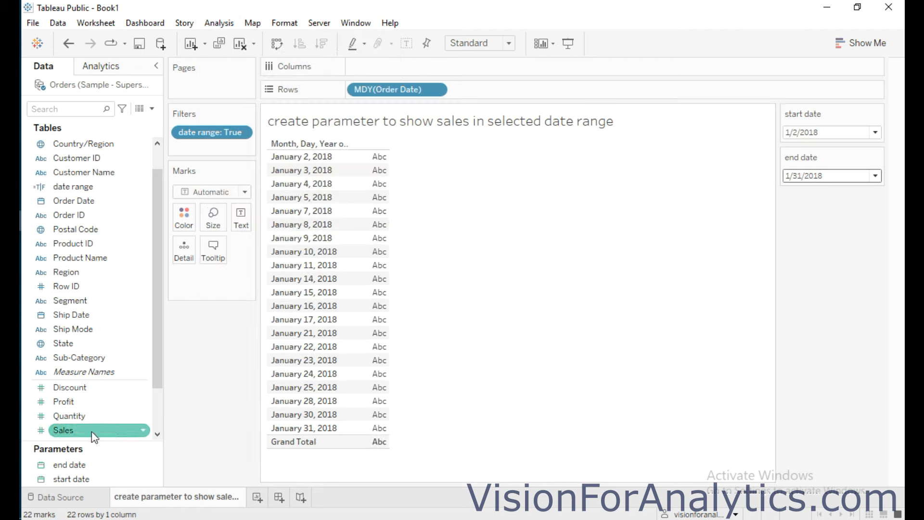
pyautogui.moveTo(72, 429); pyautogui.dragTo(237, 220)
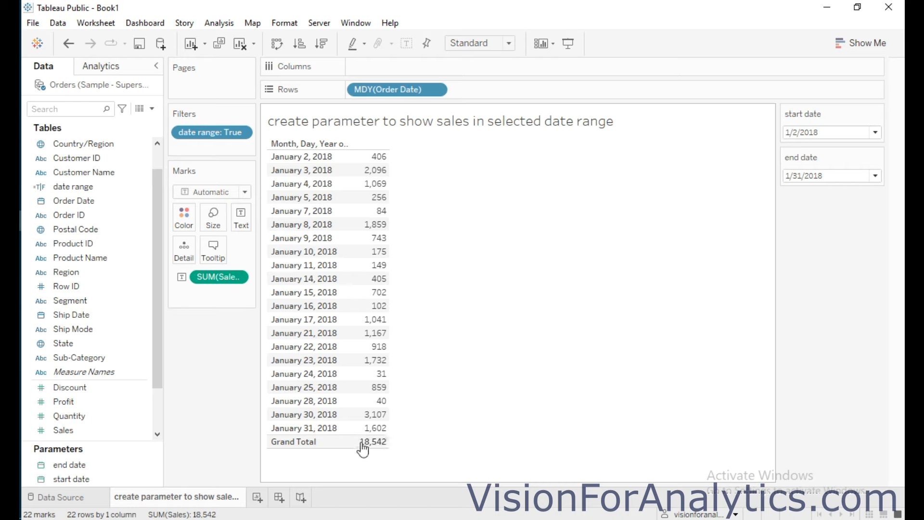
pyautogui.moveTo(387, 451)
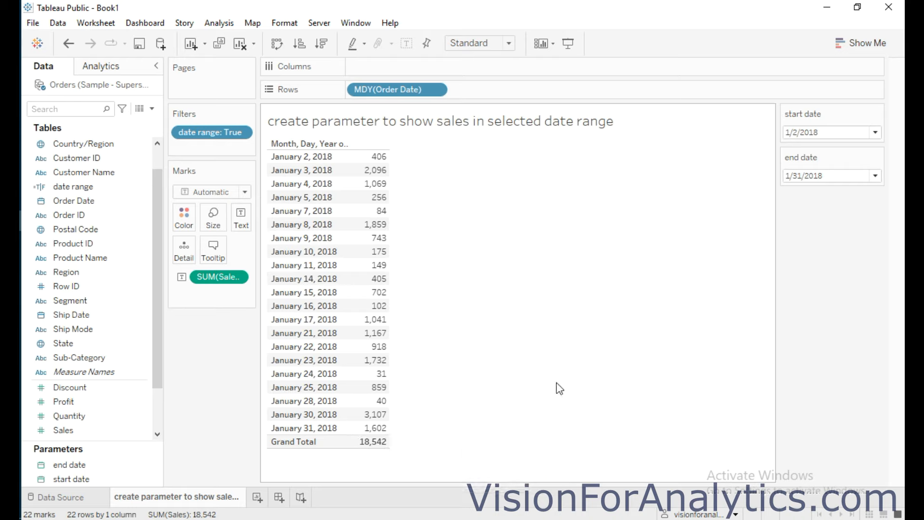